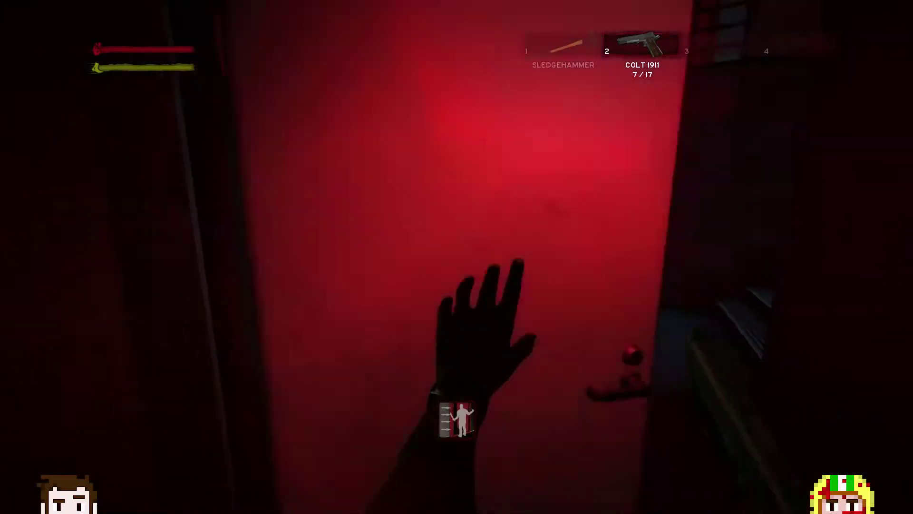
key(w)
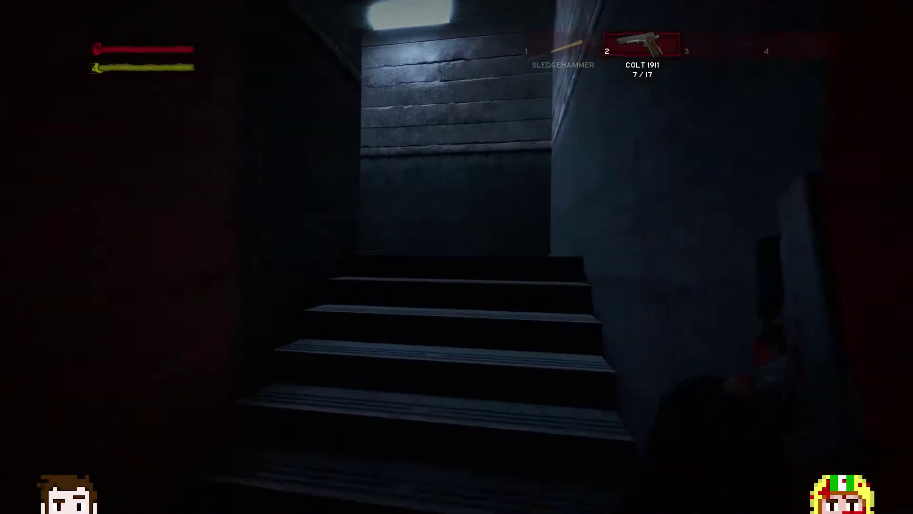
key(w)
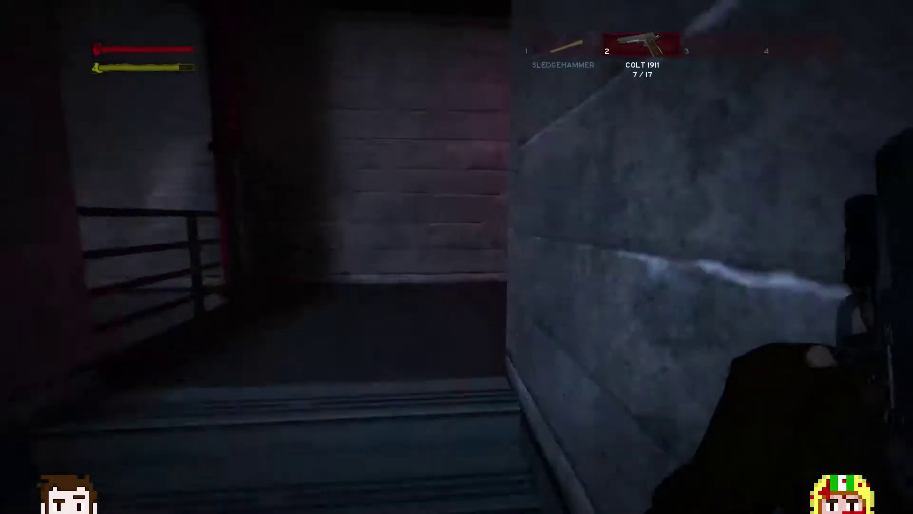
key(w)
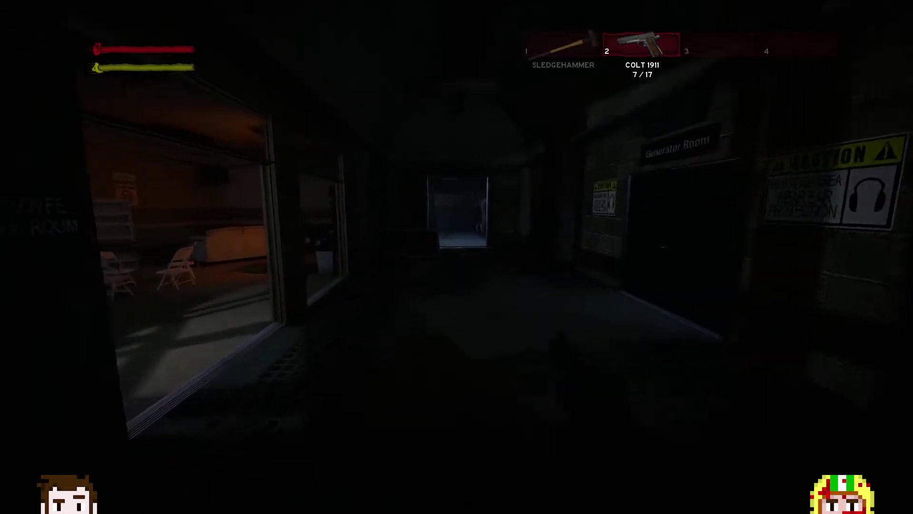
key(w)
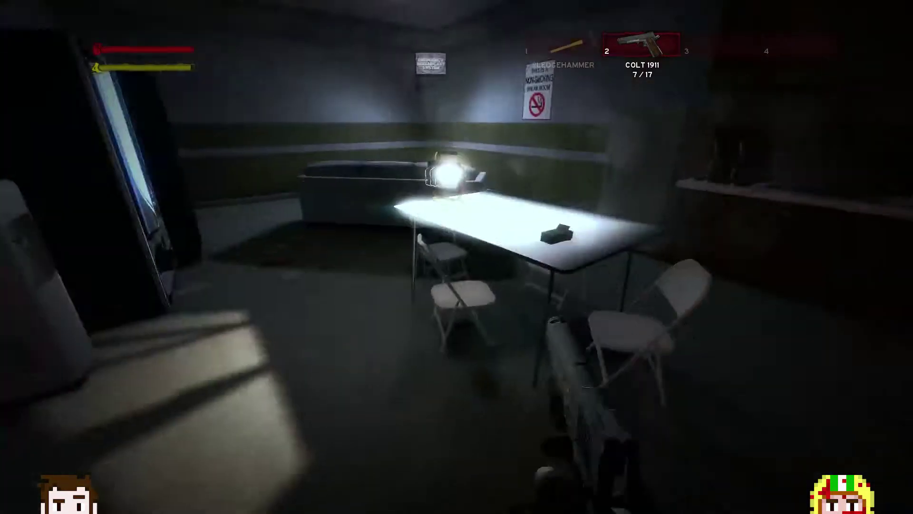
key(w)
key(e)
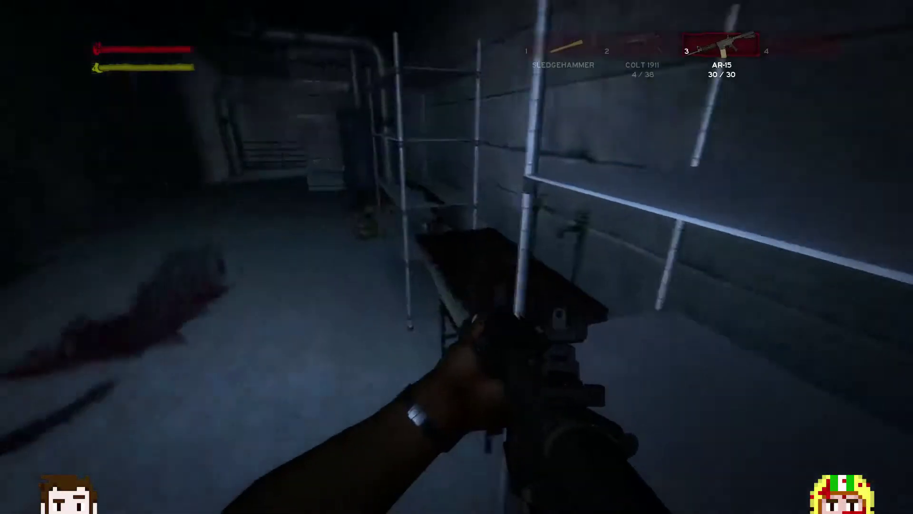
key(2)
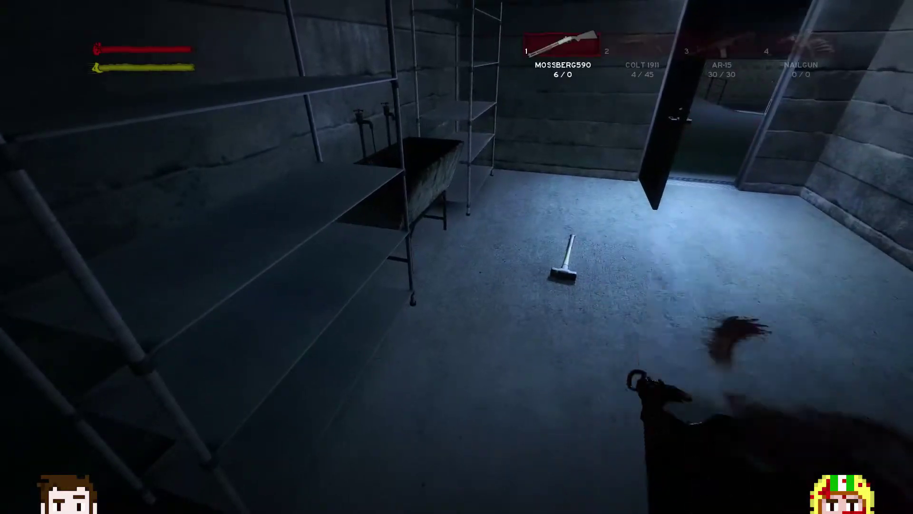
key(w)
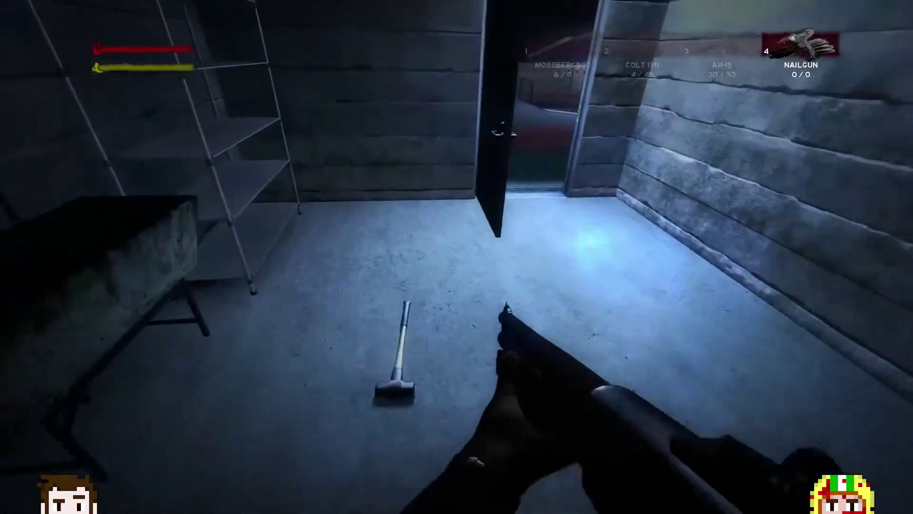
key(w)
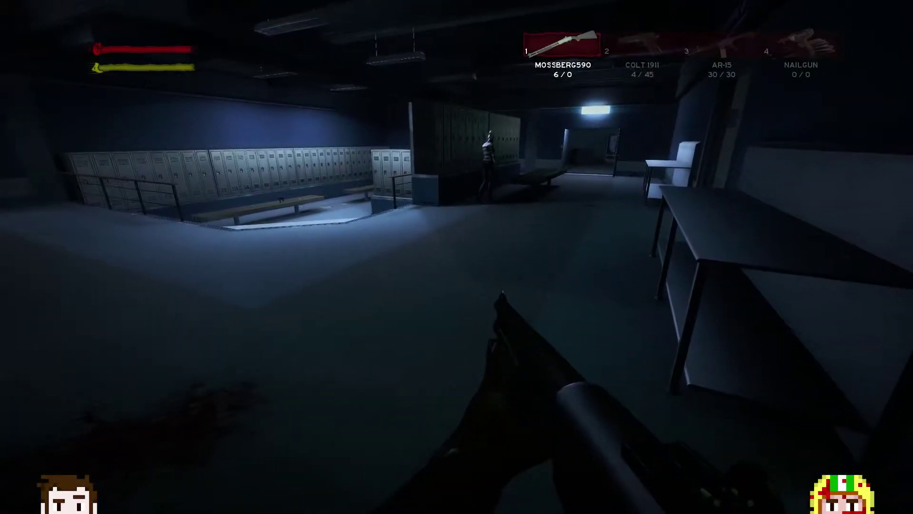
key(2)
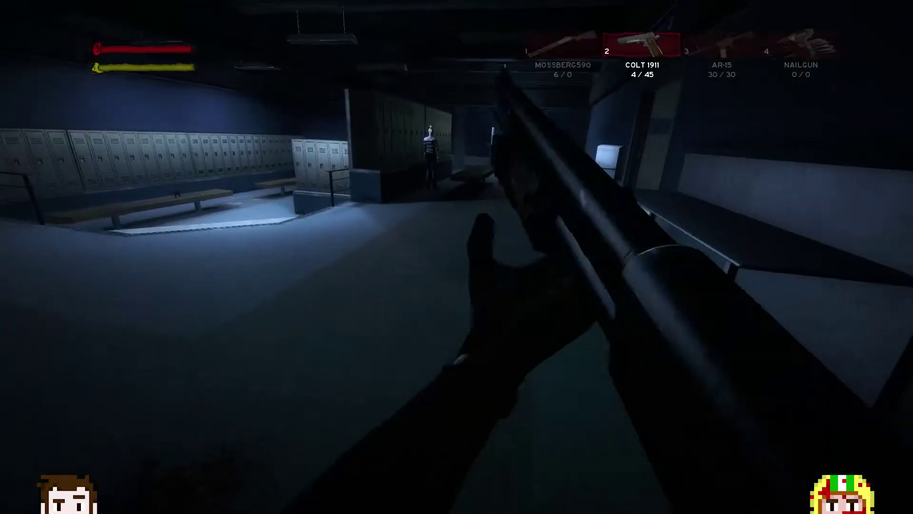
key(3)
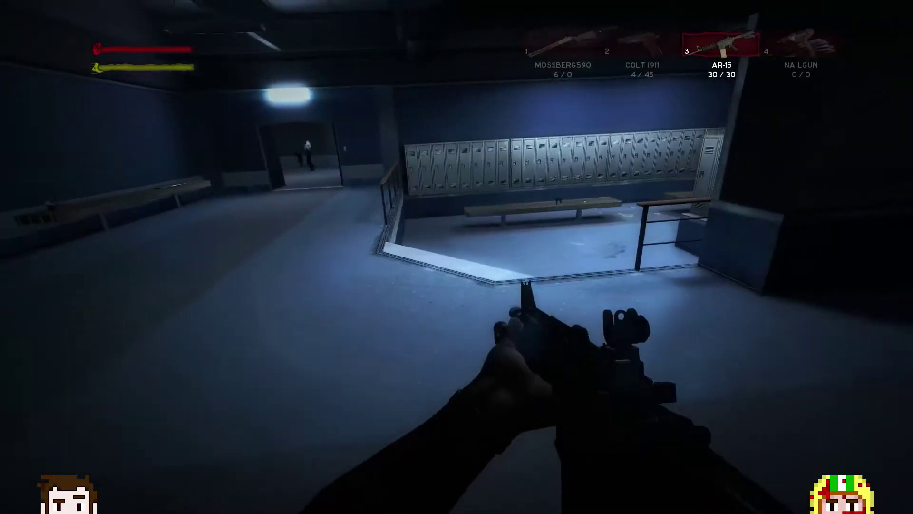
key(w)
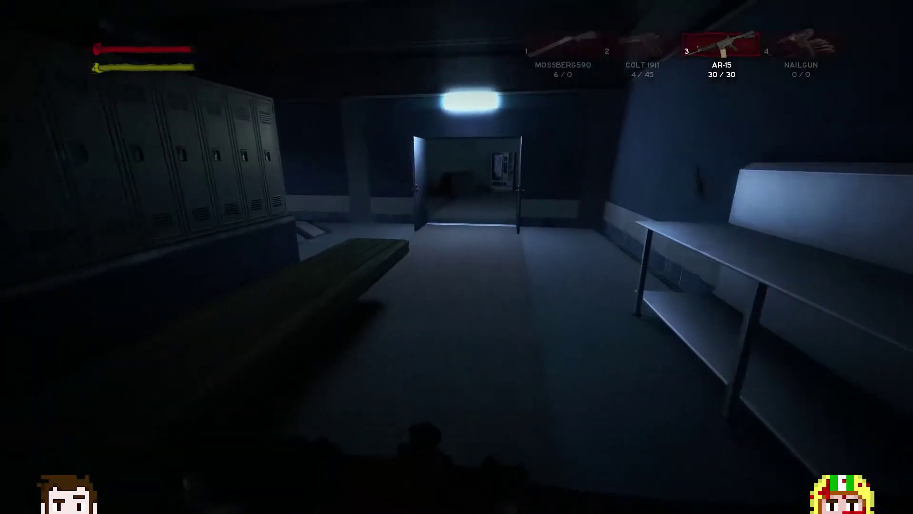
key(w)
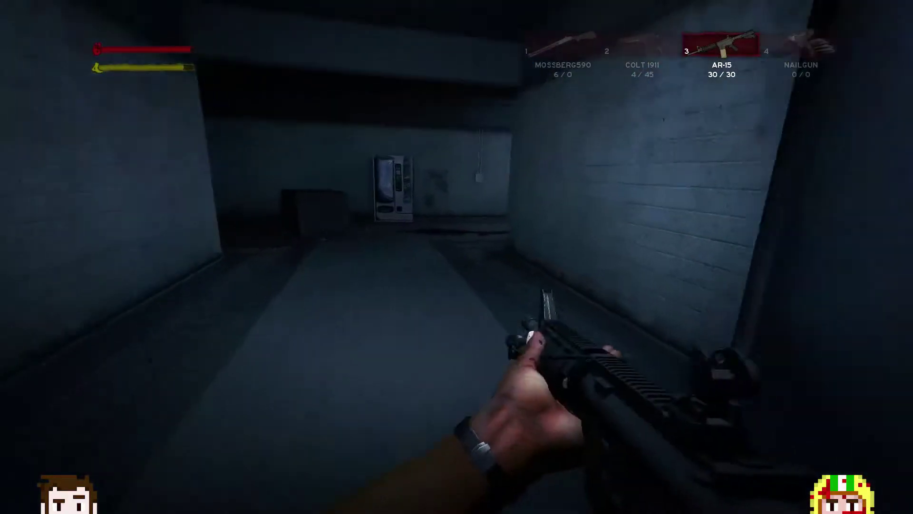
key(w)
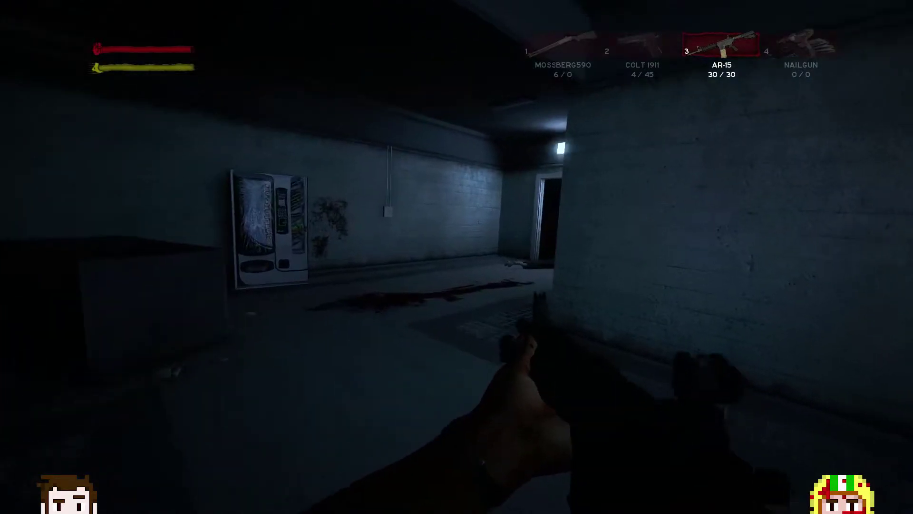
key(w)
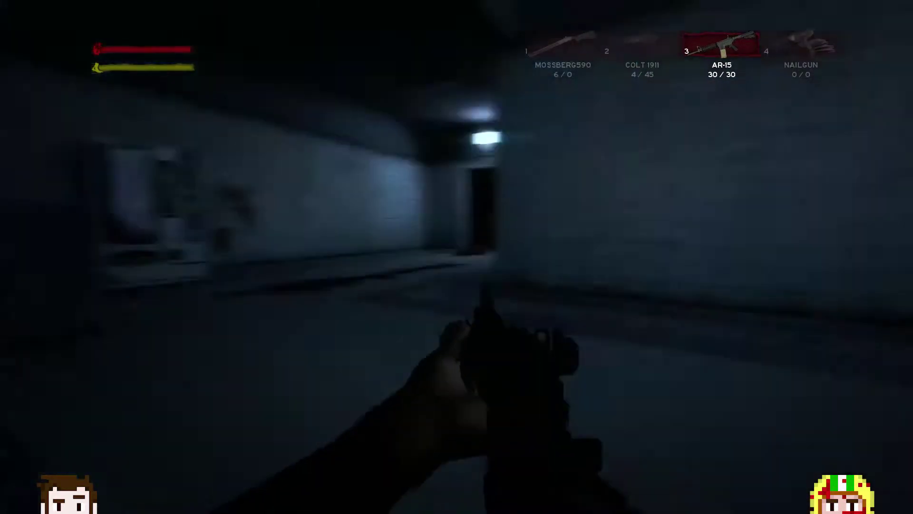
key(w)
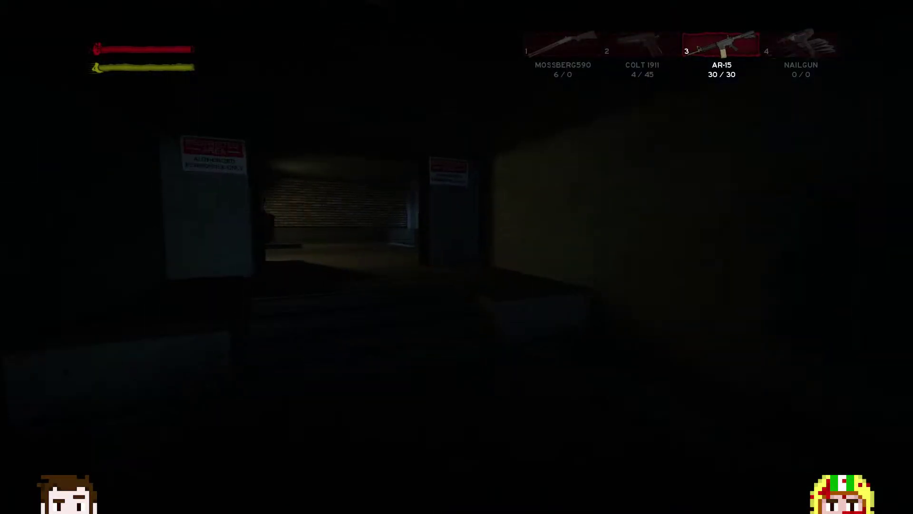
key(w)
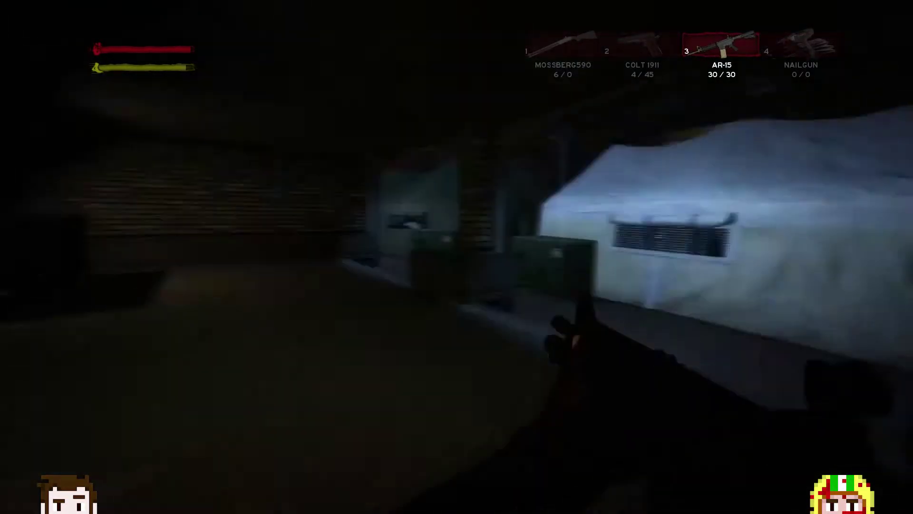
key(w)
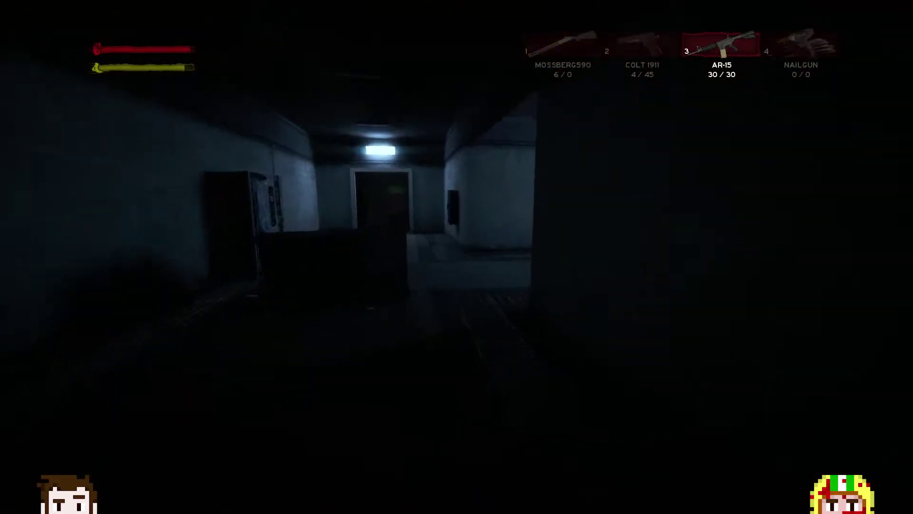
key(w)
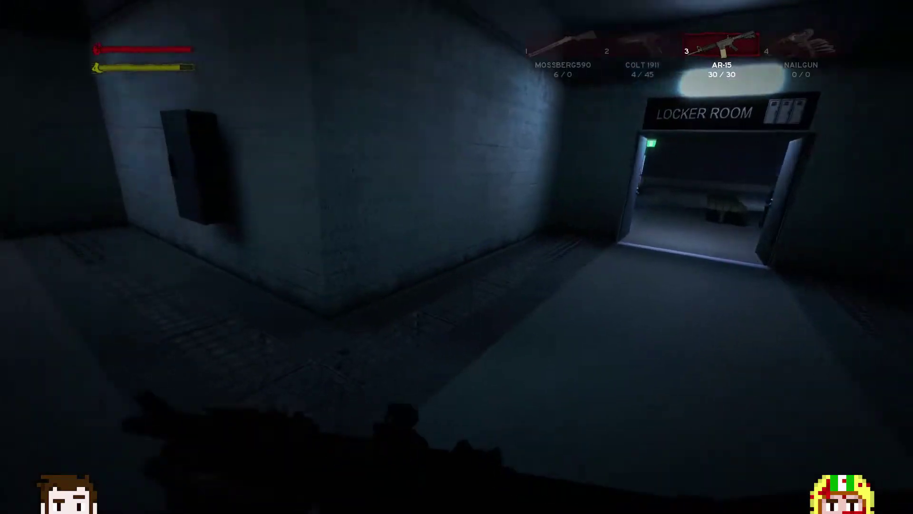
key(w)
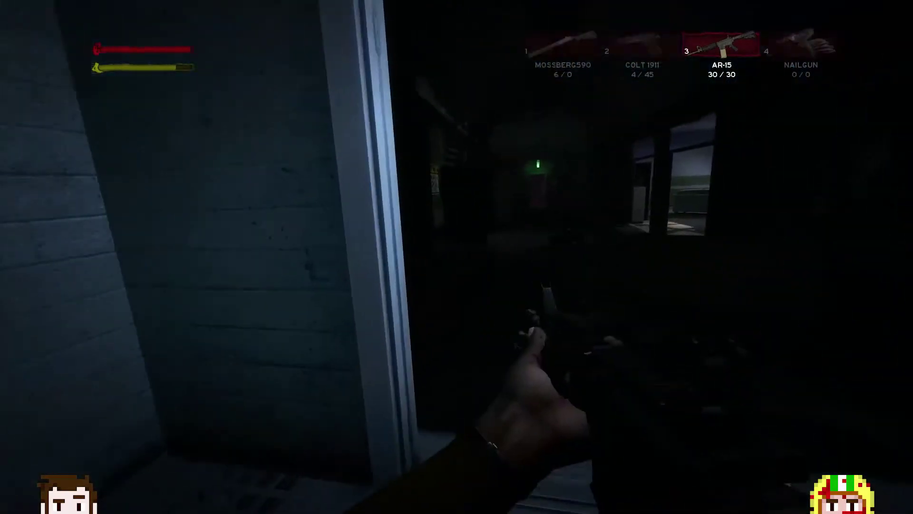
key(w)
drag(457, 257, 300, 257)
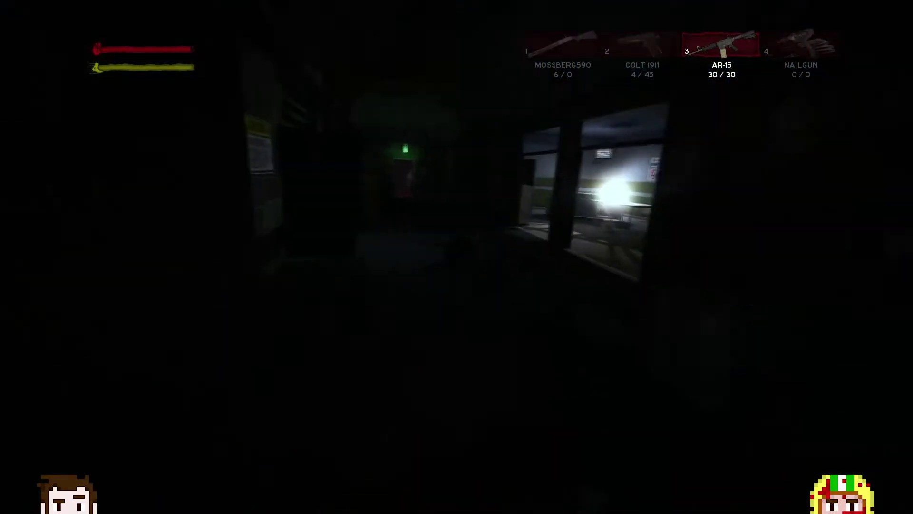
key(w)
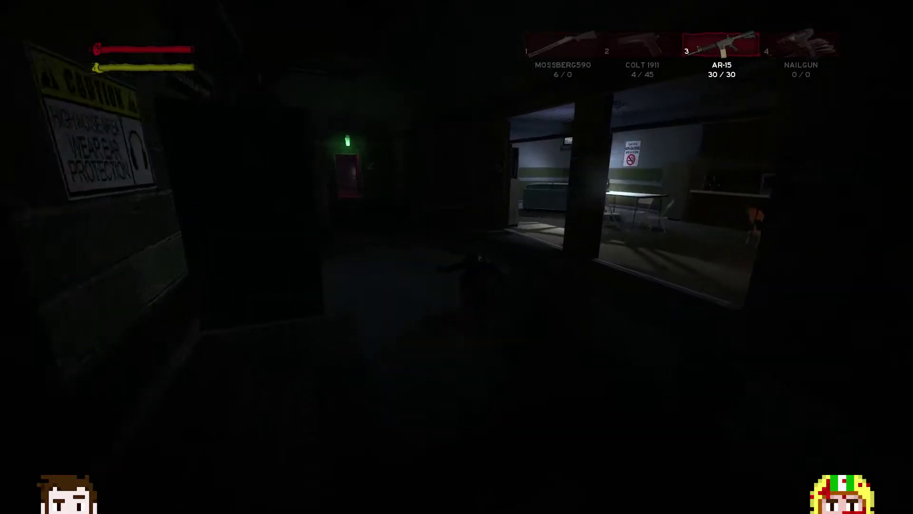
key(w)
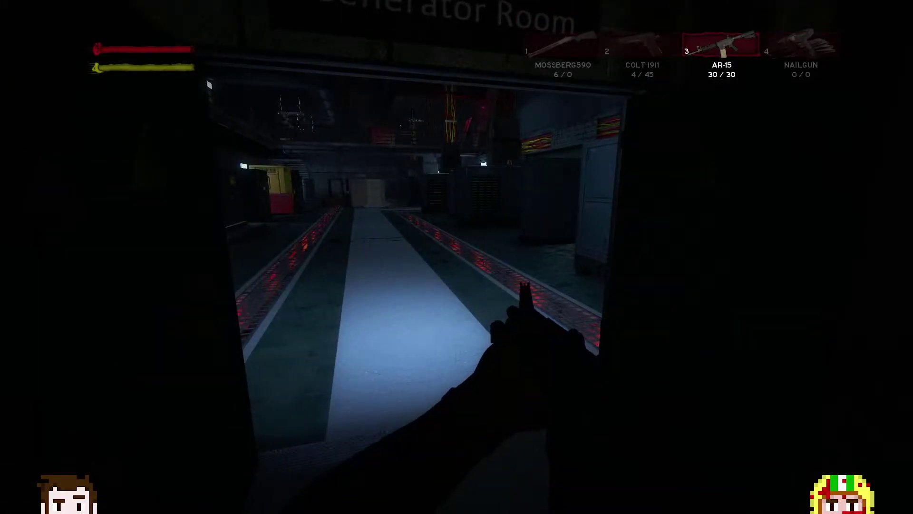
click(457, 257)
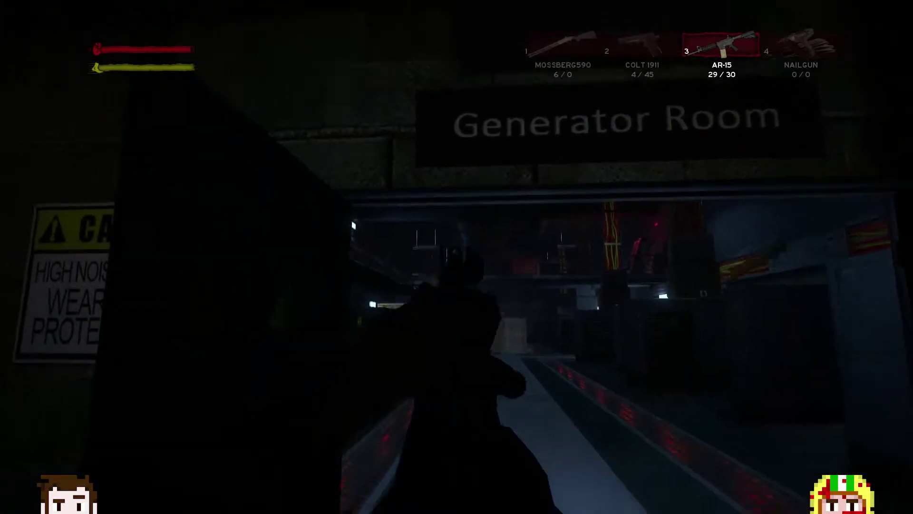
click(457, 257)
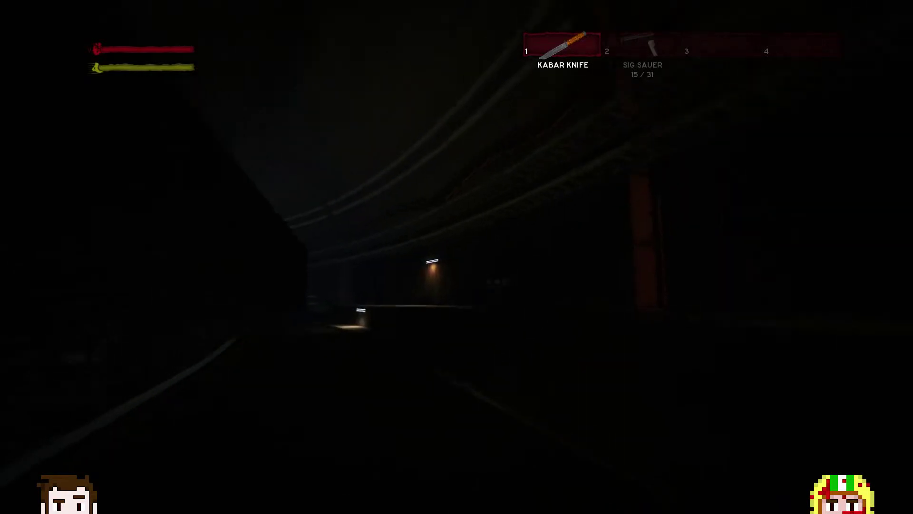
key(w)
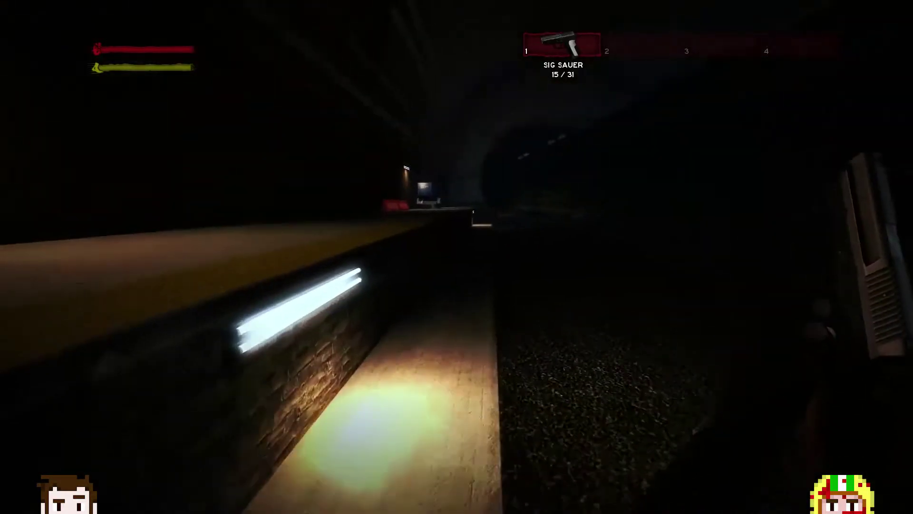
key(w)
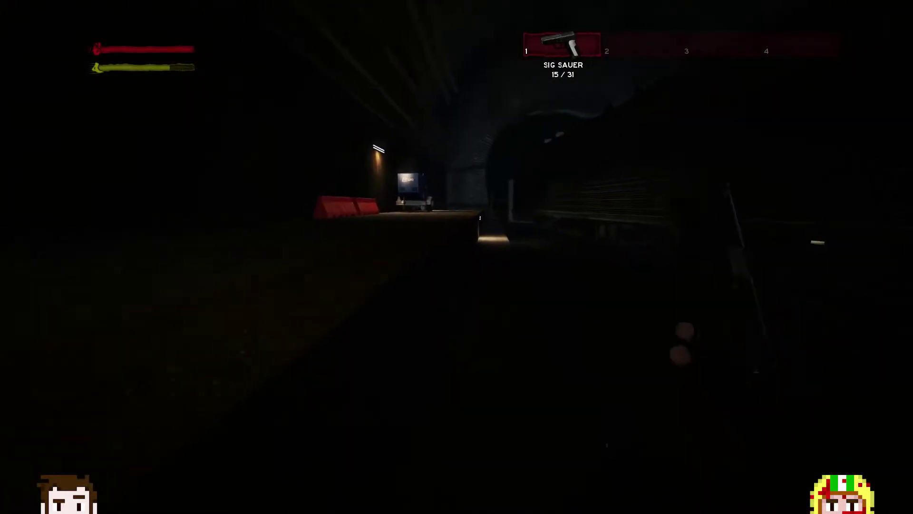
key(w)
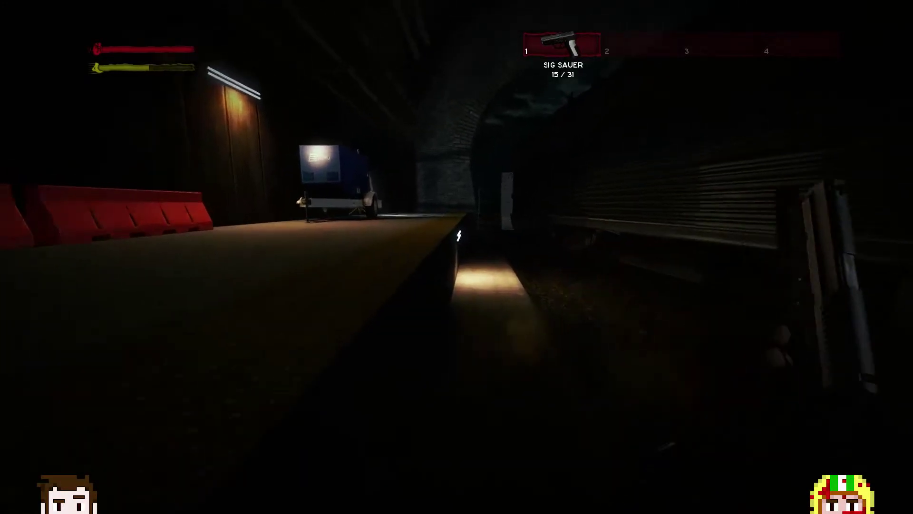
key(w)
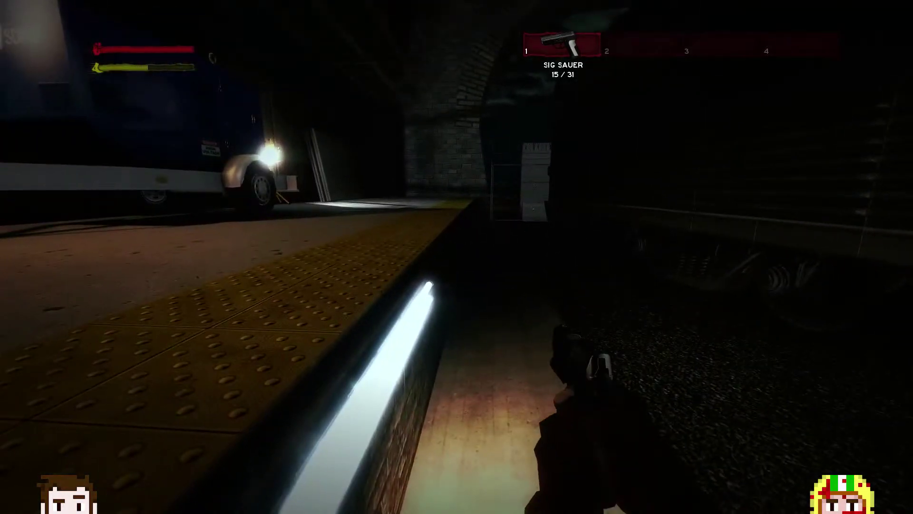
key(w)
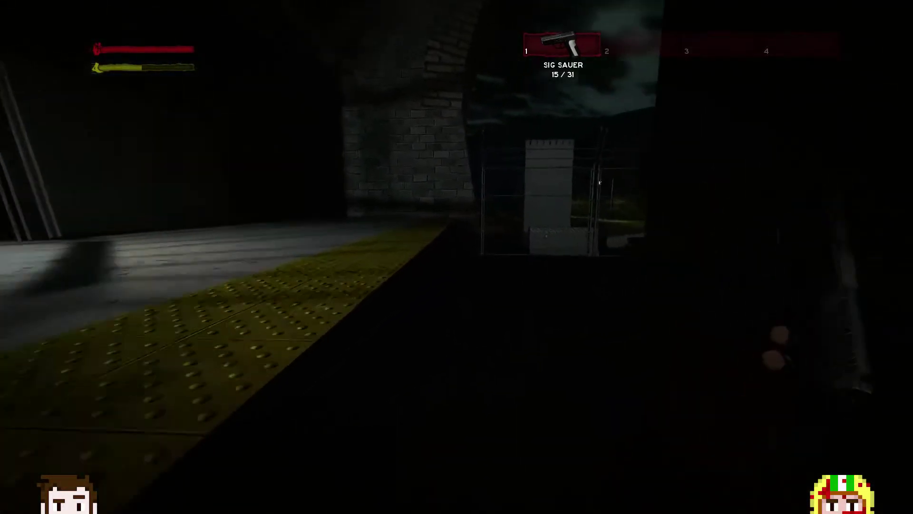
key(w)
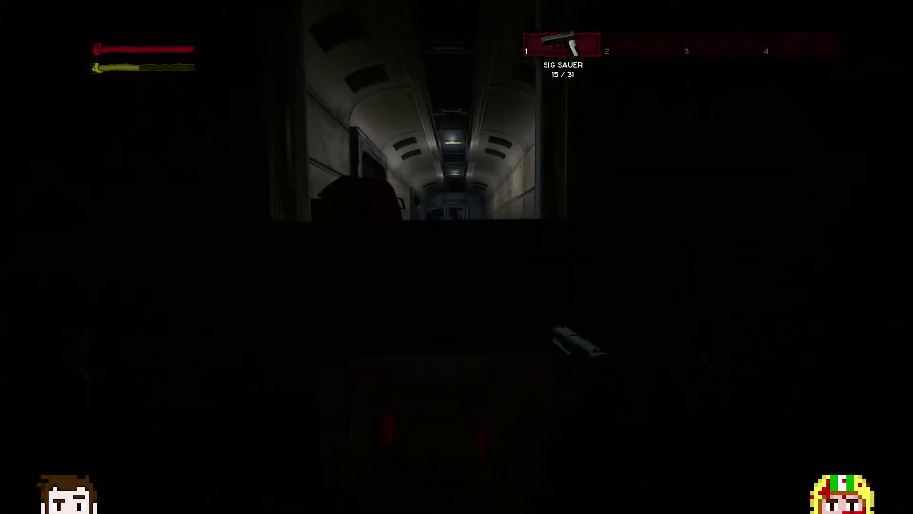
key(w)
key(w)
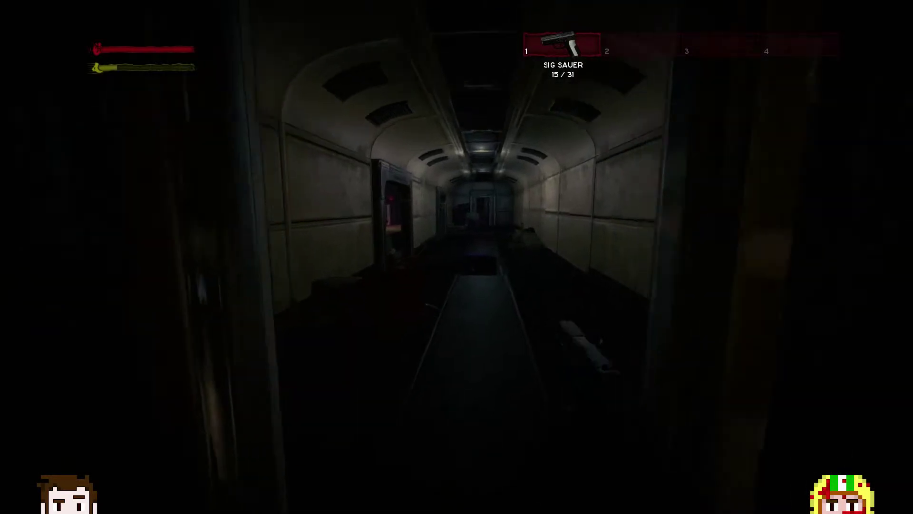
key(e)
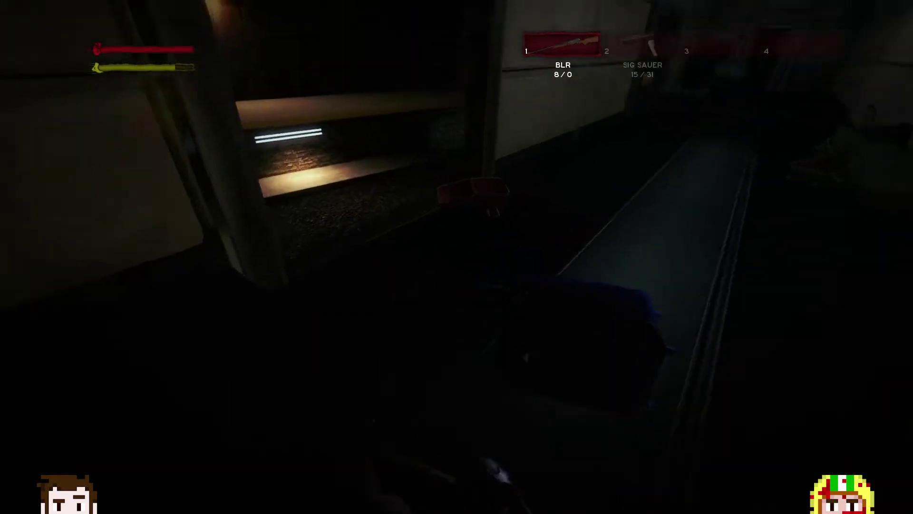
key(w)
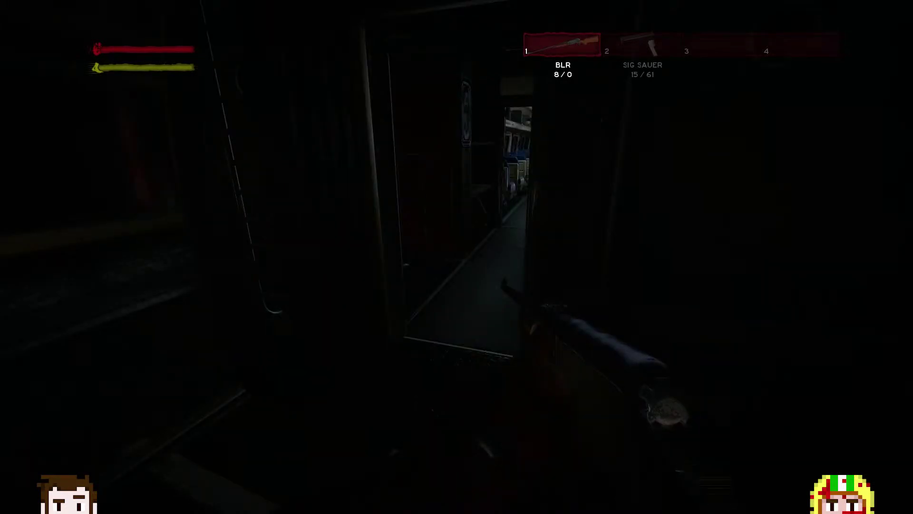
key(w)
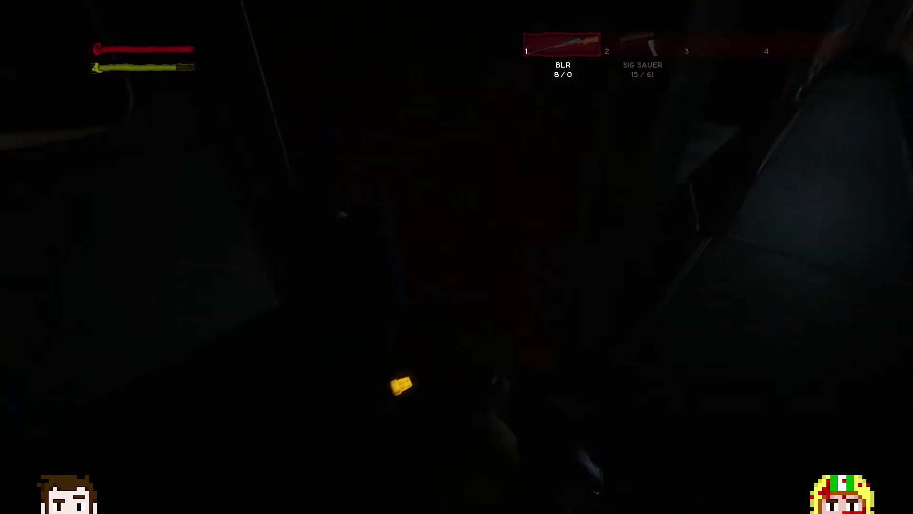
key(e)
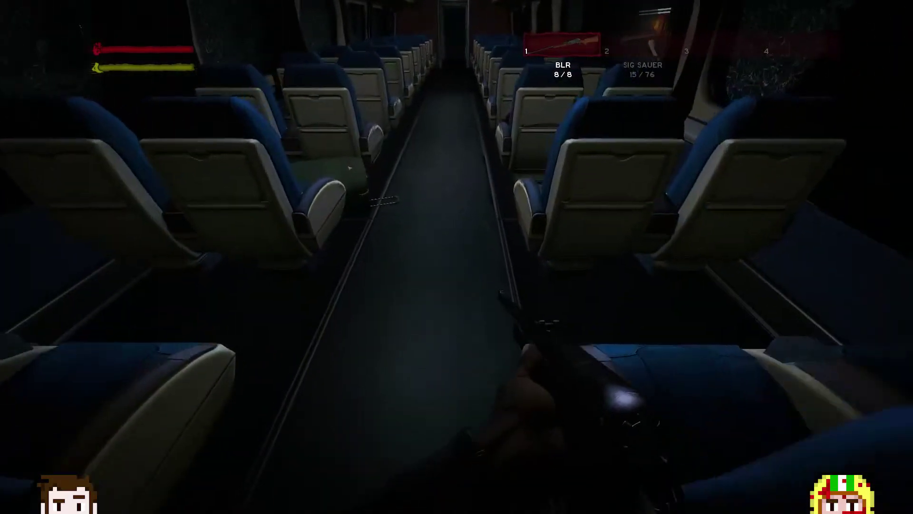
key(w)
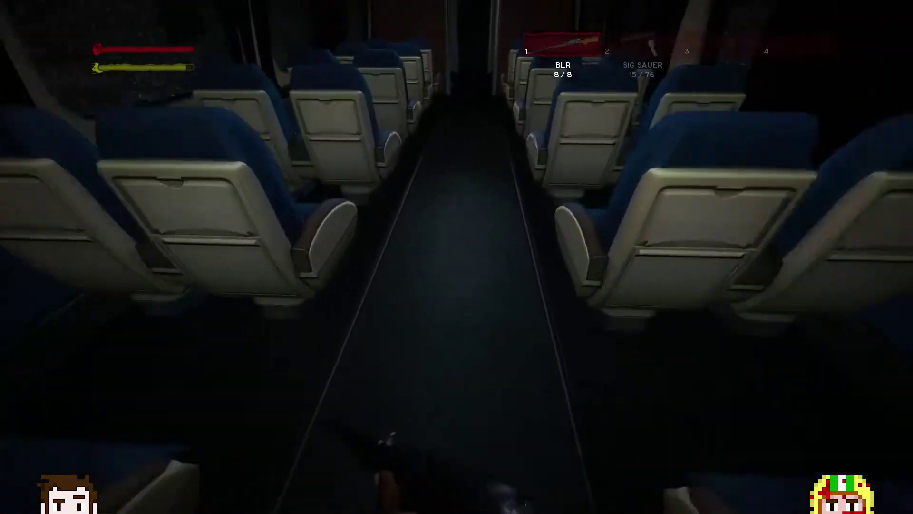
key(w)
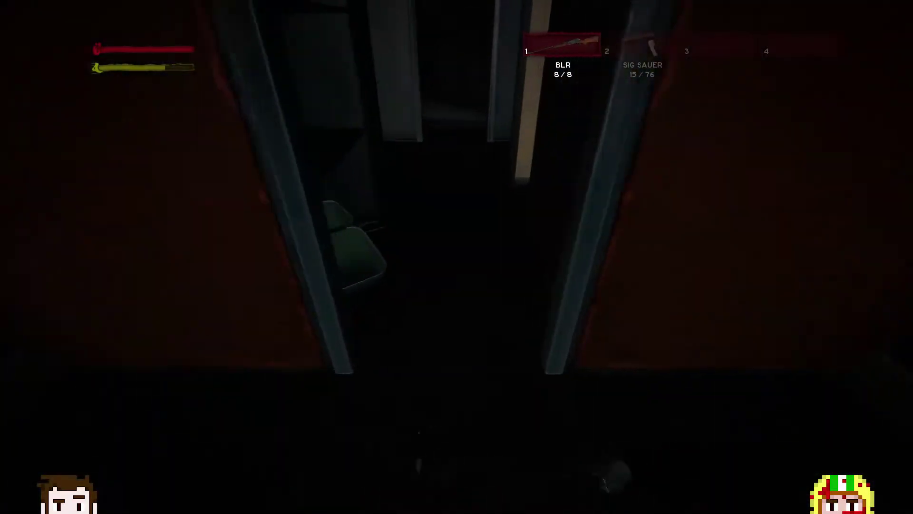
key(w)
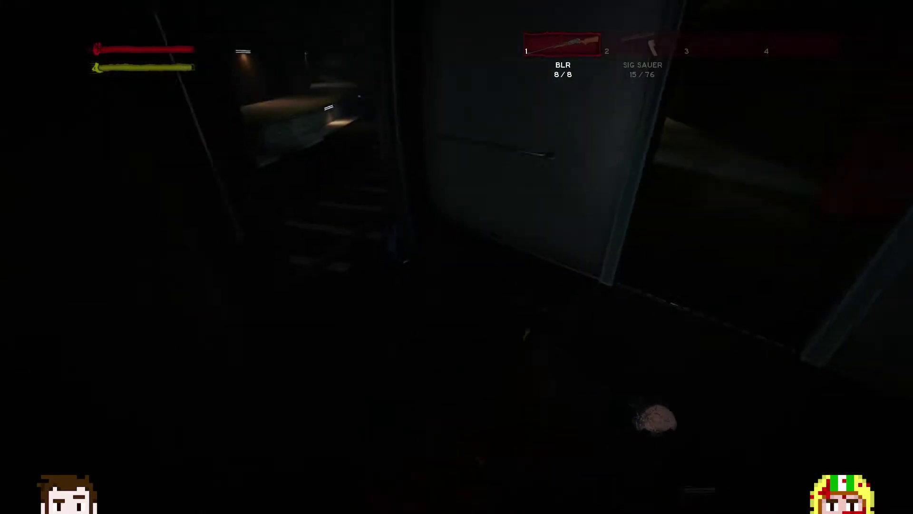
key(w)
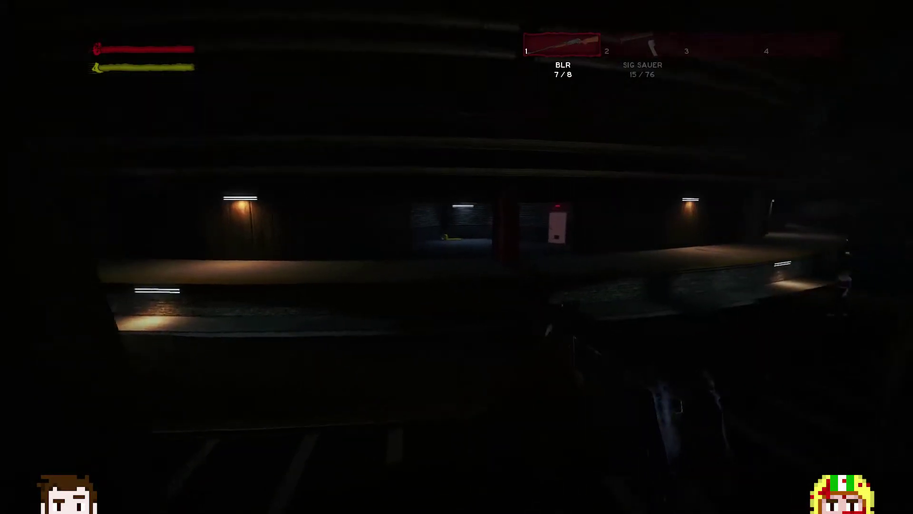
key(w)
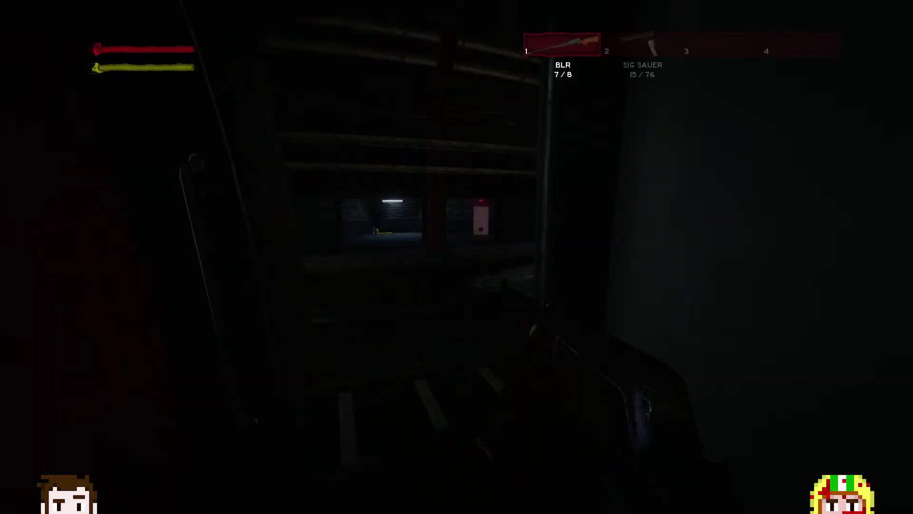
key(w)
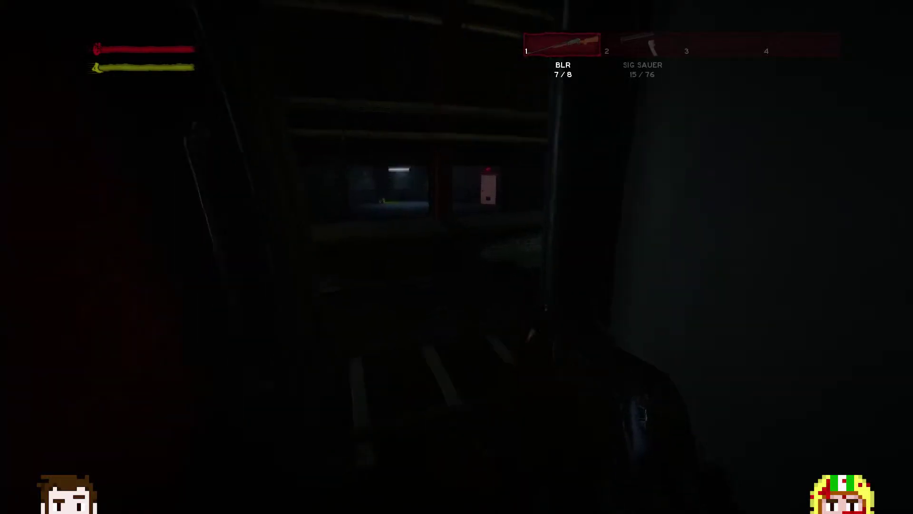
key(w)
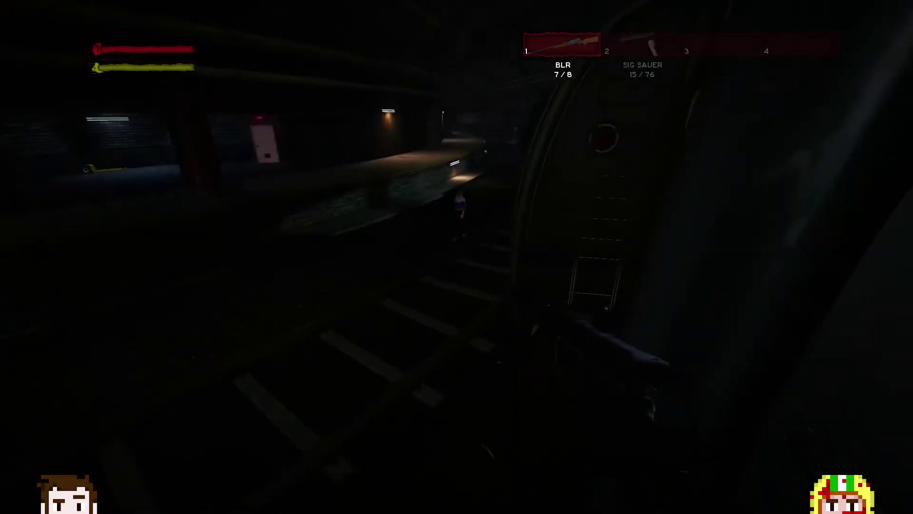
key(w)
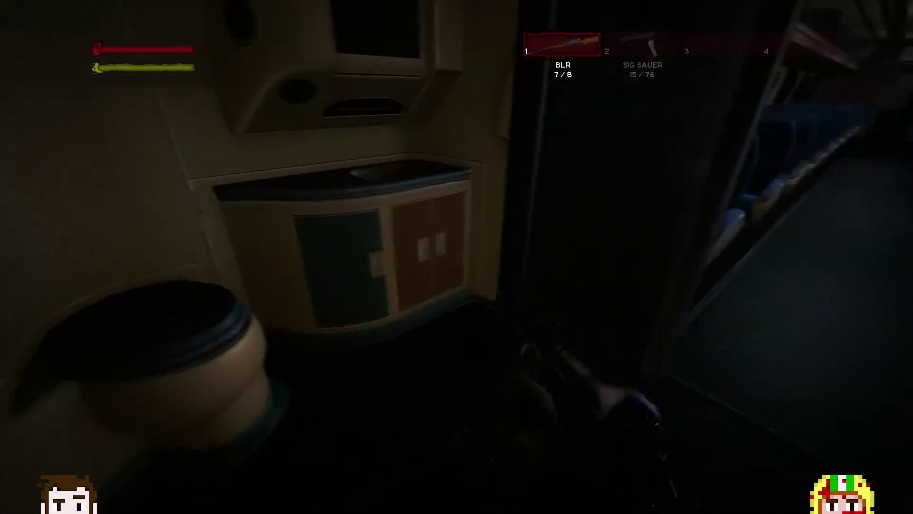
key(w)
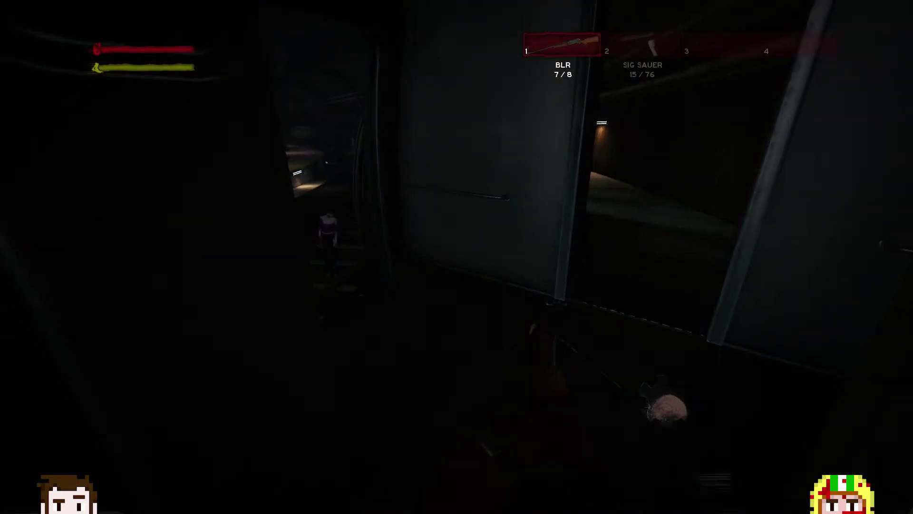
click(458, 257)
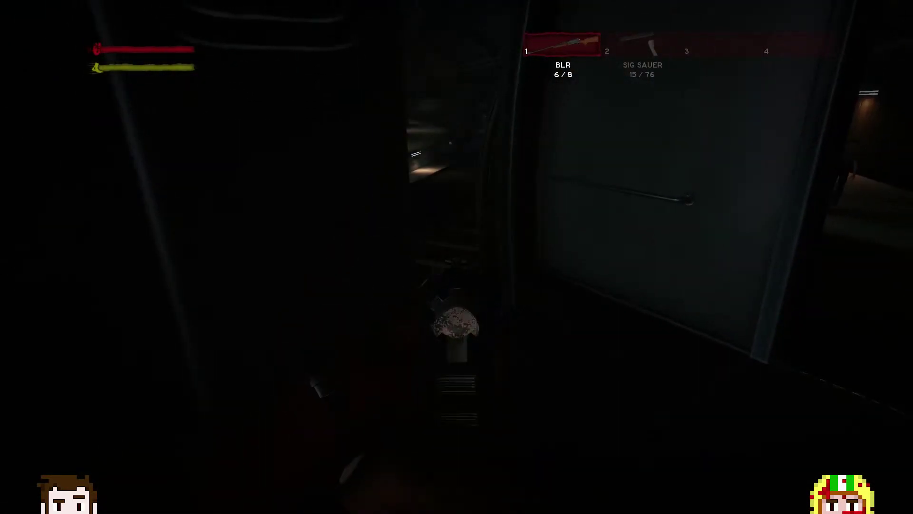
key(w)
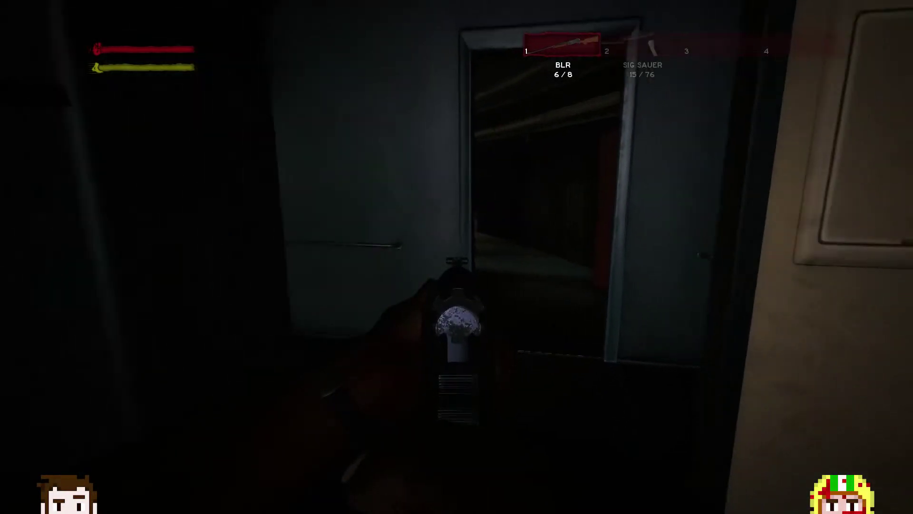
key(w)
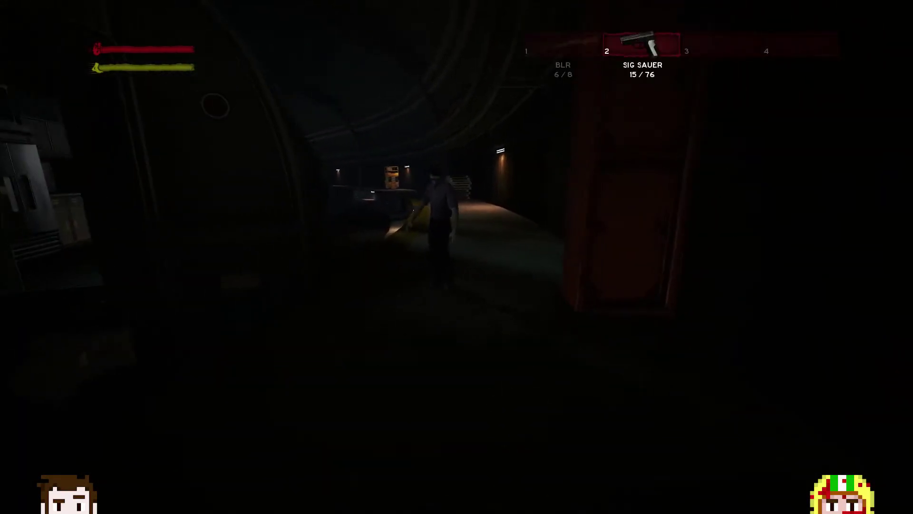
key(w)
click(457, 257)
click(457, 258)
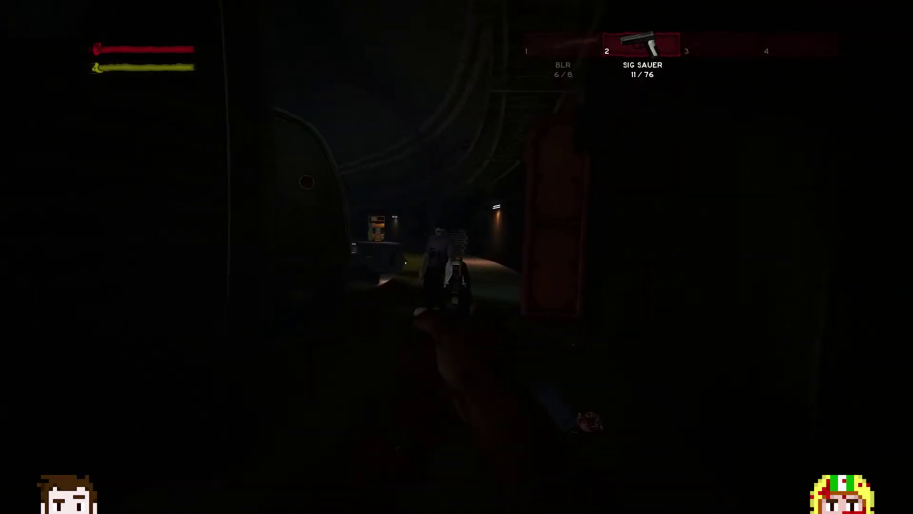
key(w)
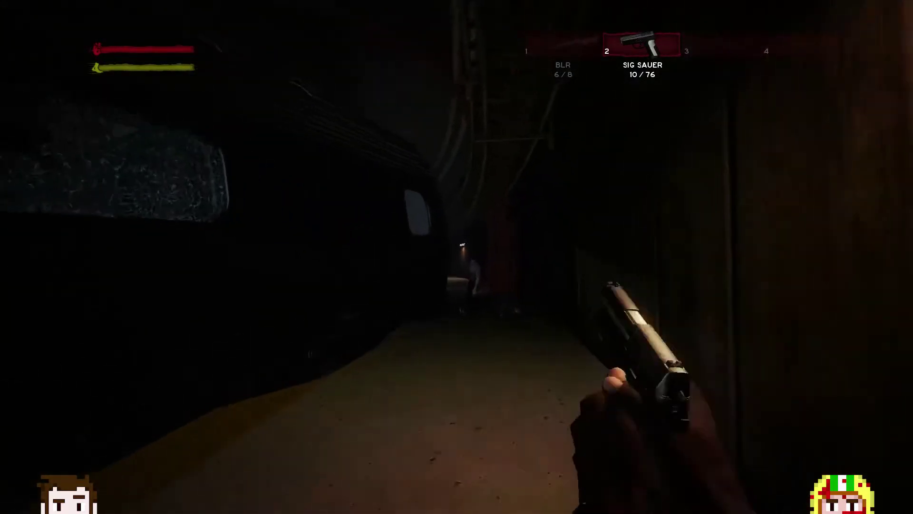
key(1)
key(w)
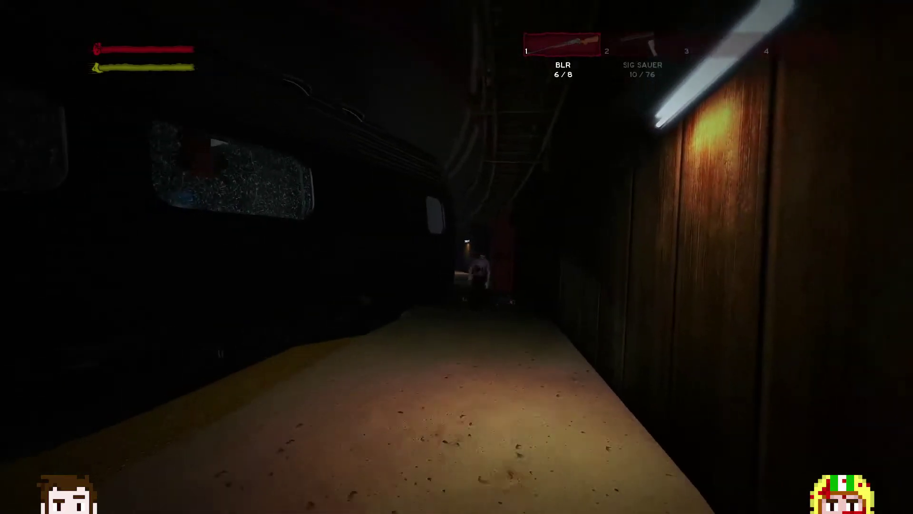
key(w)
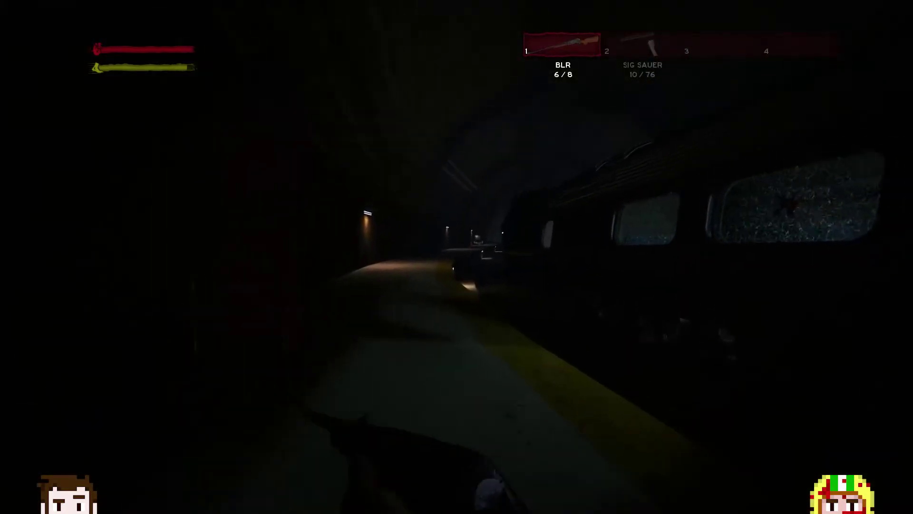
key(w)
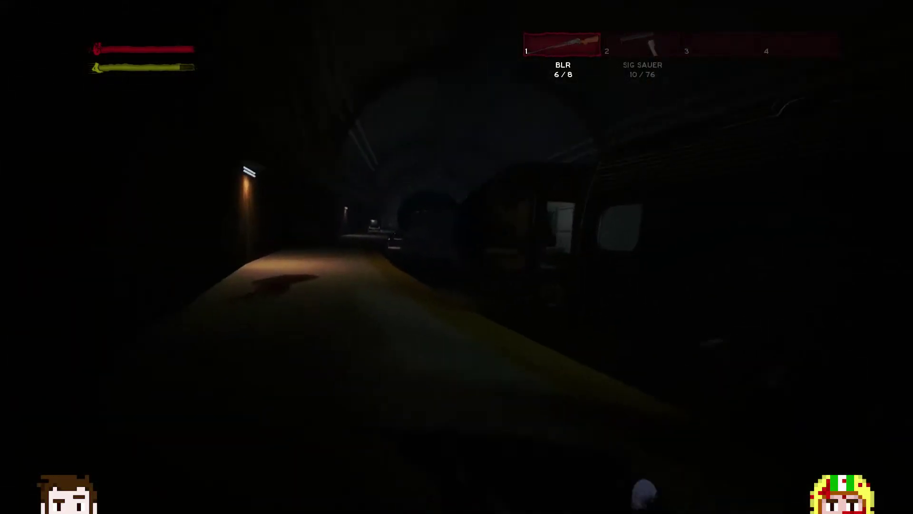
key(w)
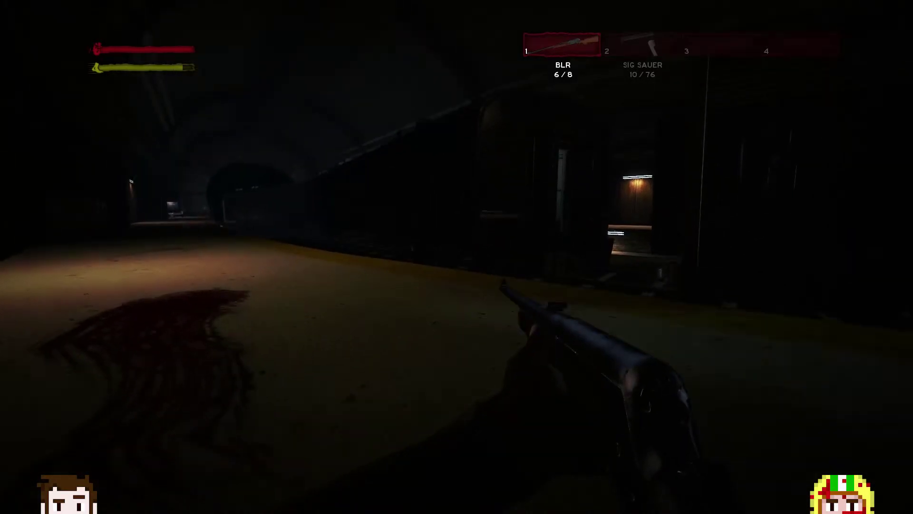
key(w)
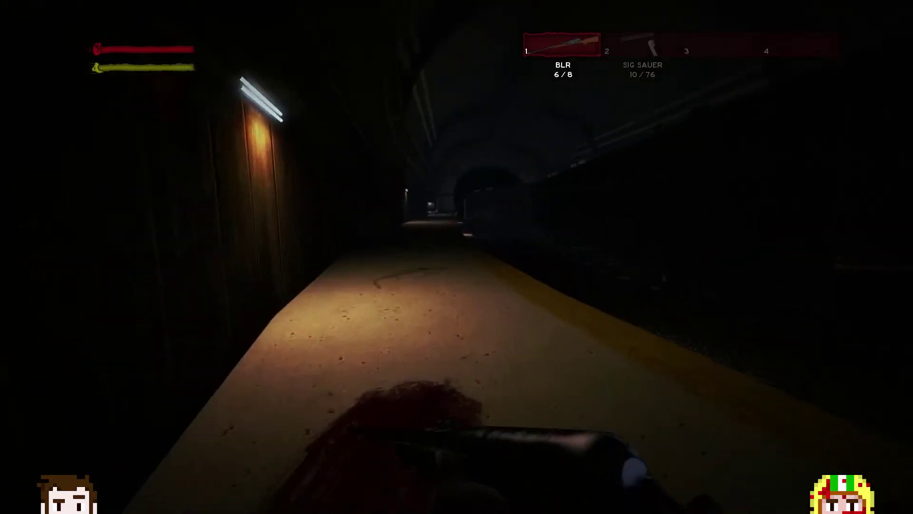
key(w)
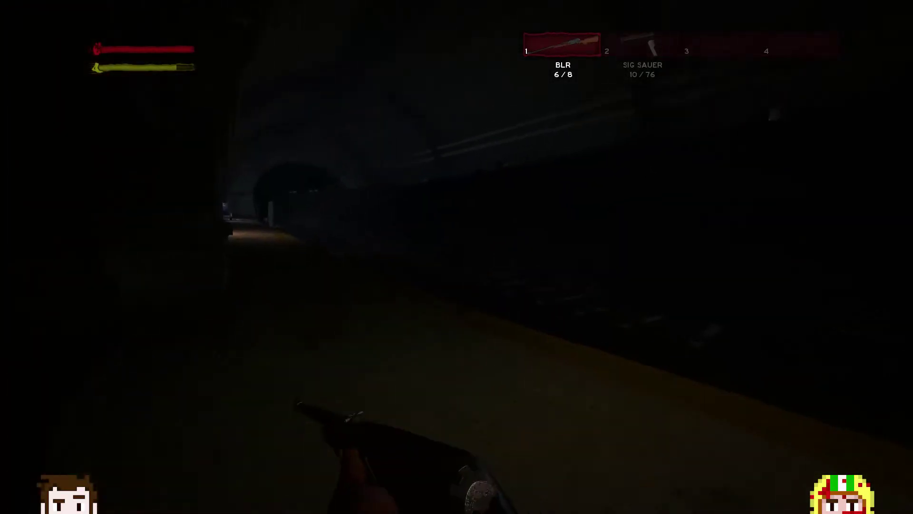
key(w)
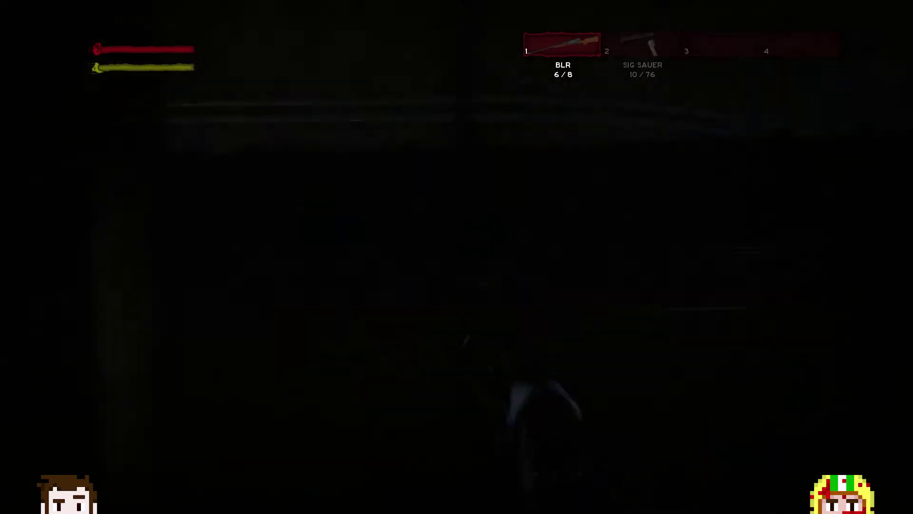
key(w)
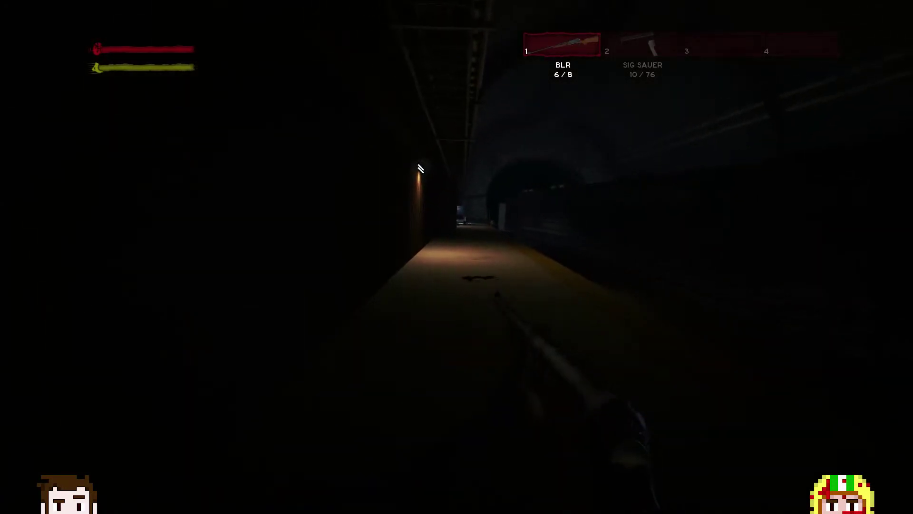
key(w)
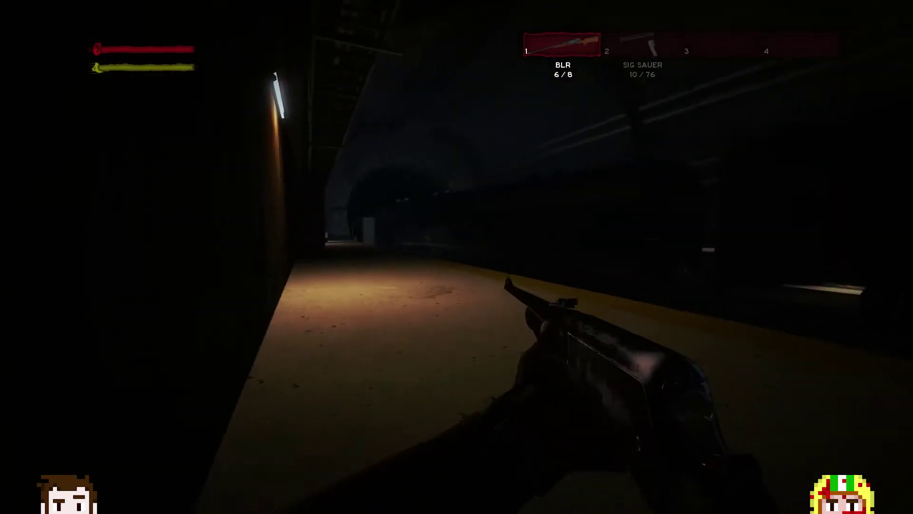
right_click(457, 257)
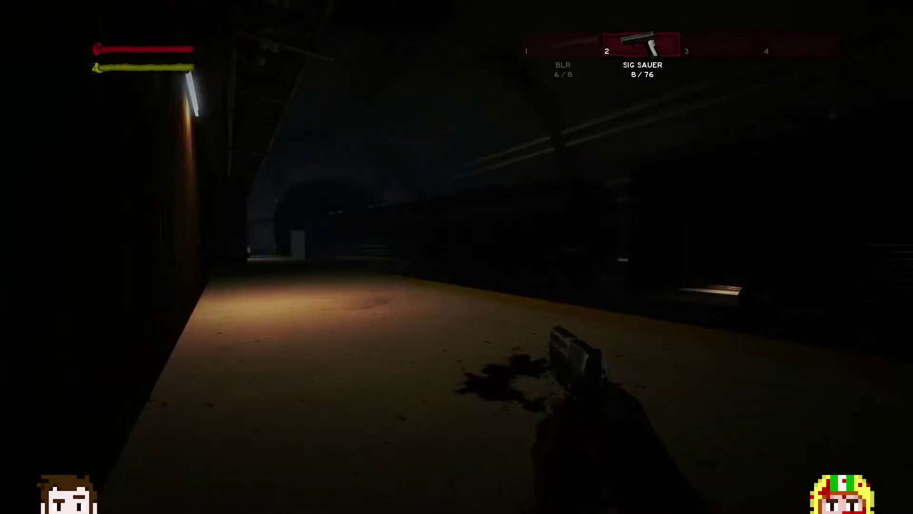
key(1)
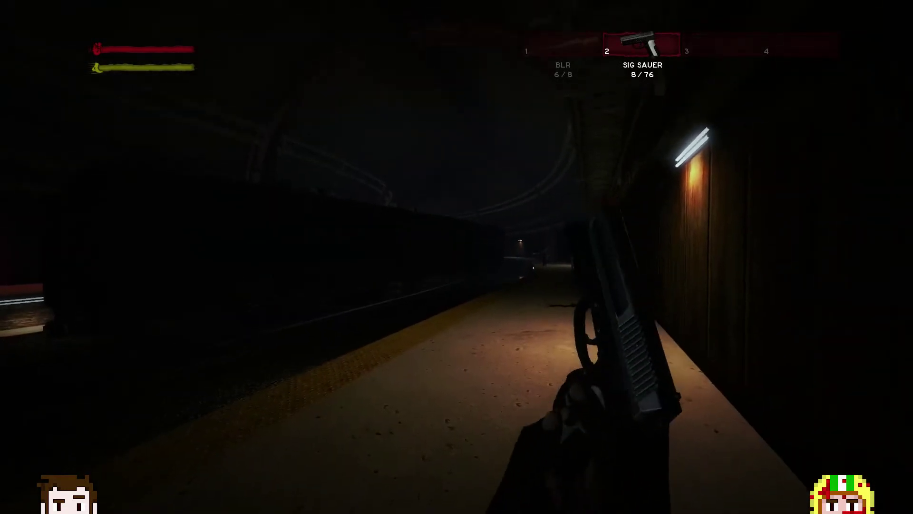
key(1)
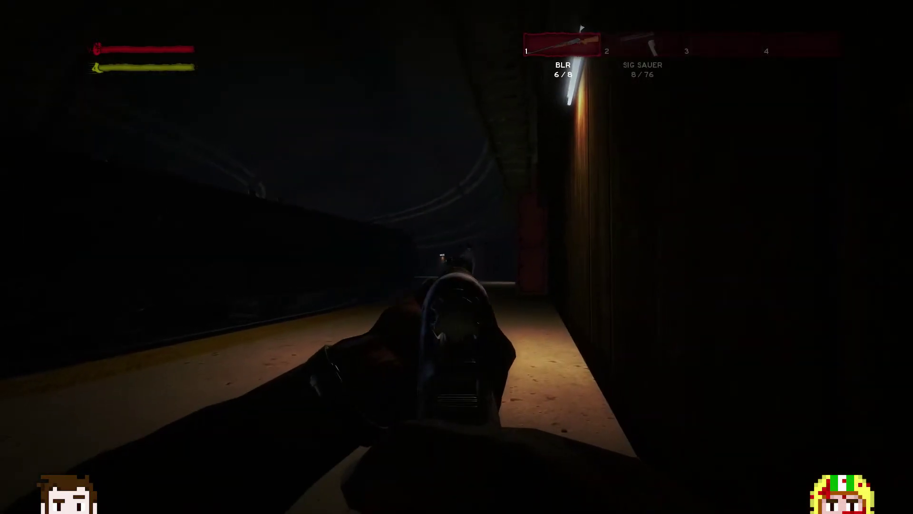
click(457, 257)
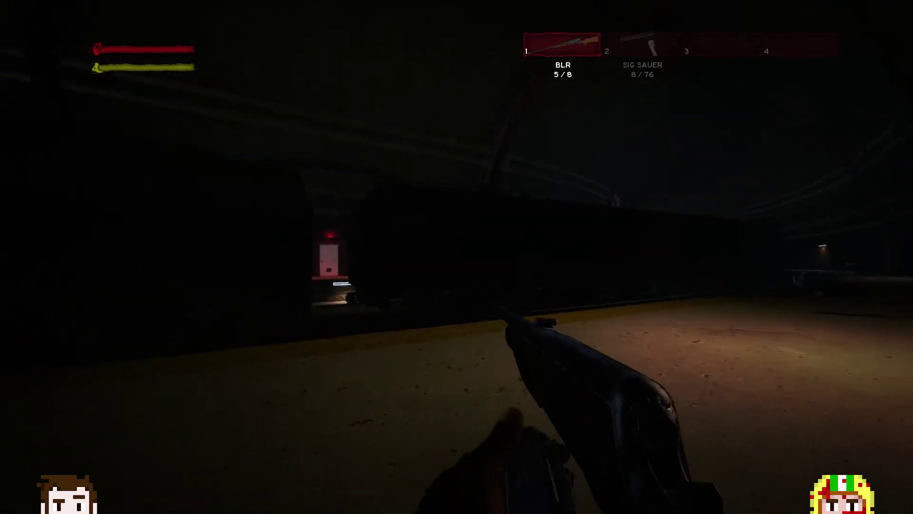
key(r)
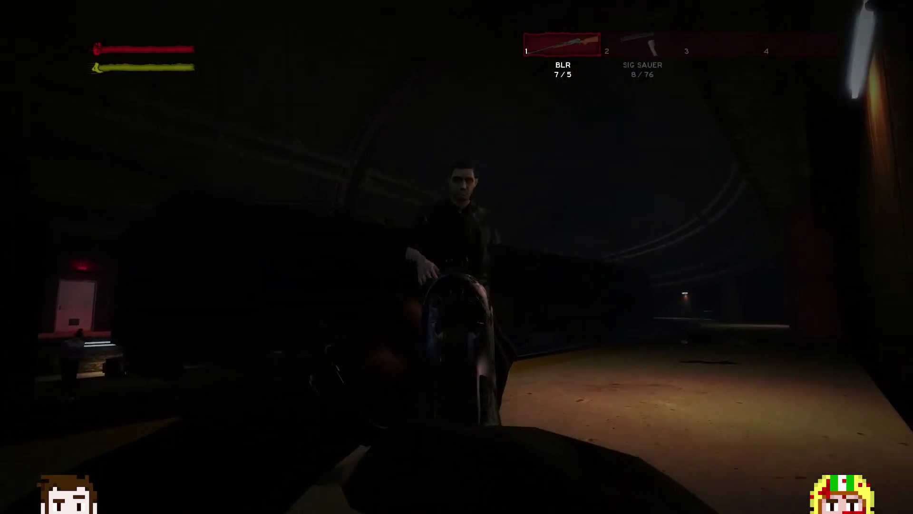
click(457, 258)
click(457, 258)
key(2)
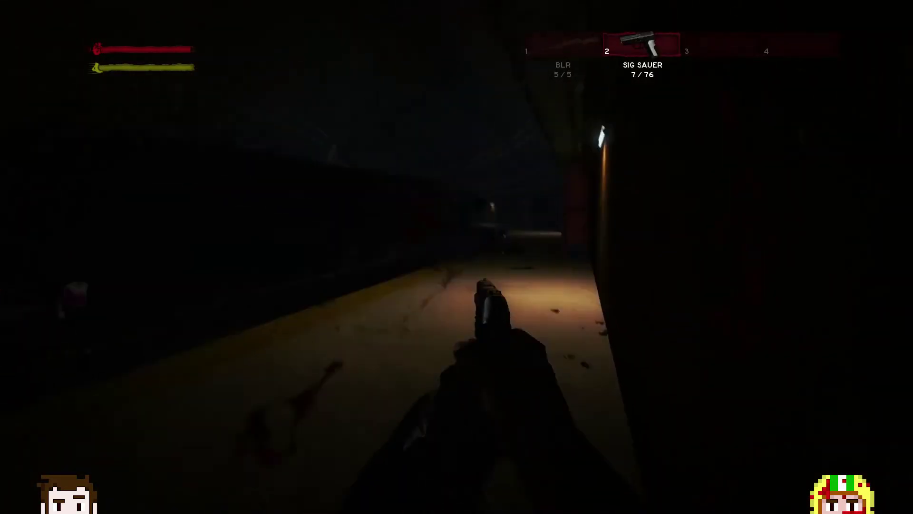
click(457, 257)
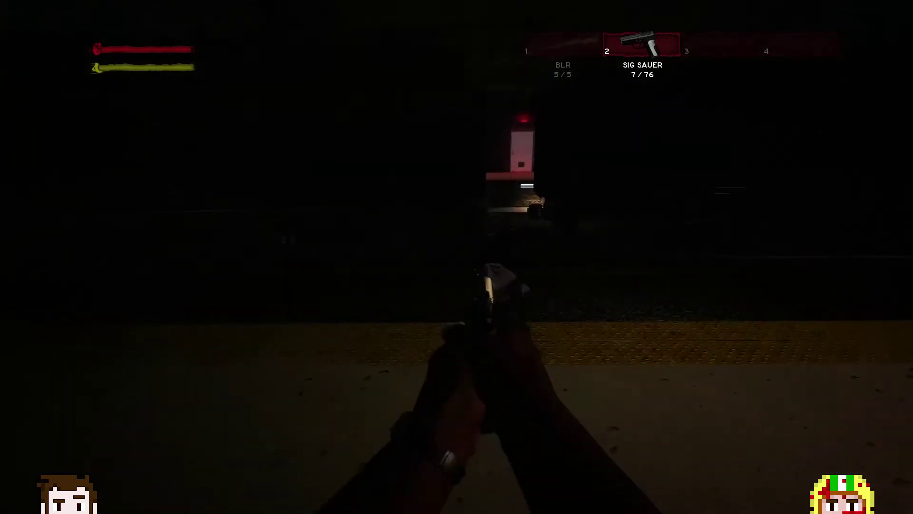
click(457, 257)
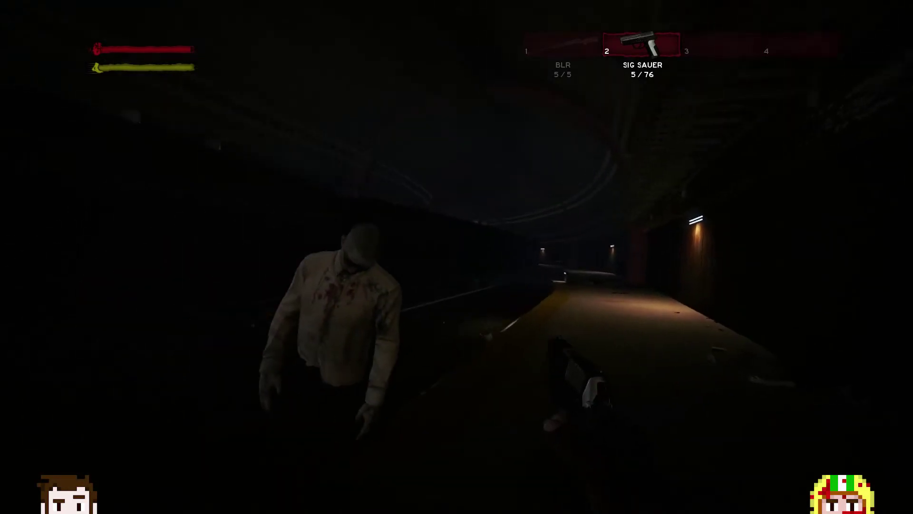
click(457, 257)
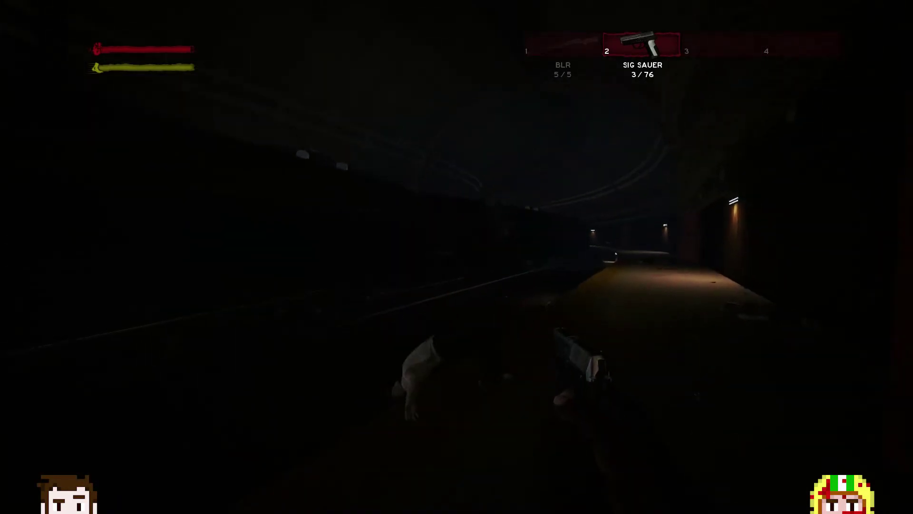
key(w)
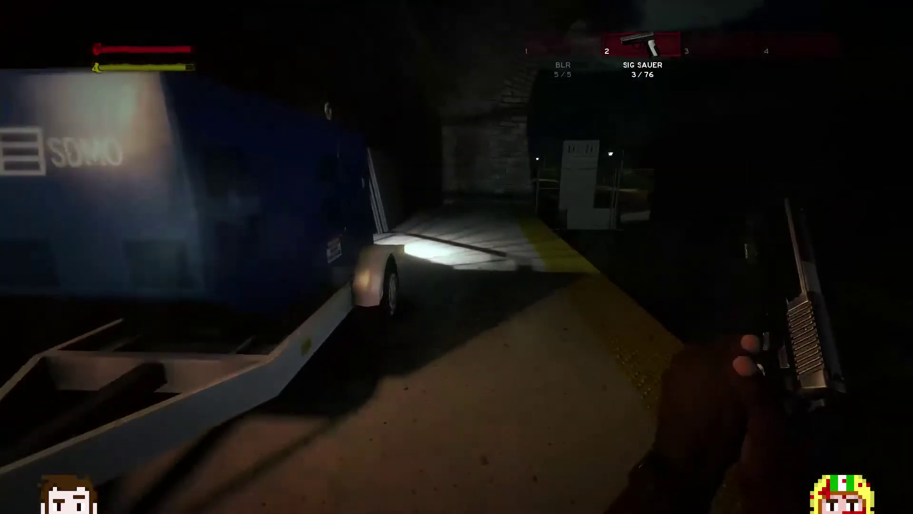
key(w)
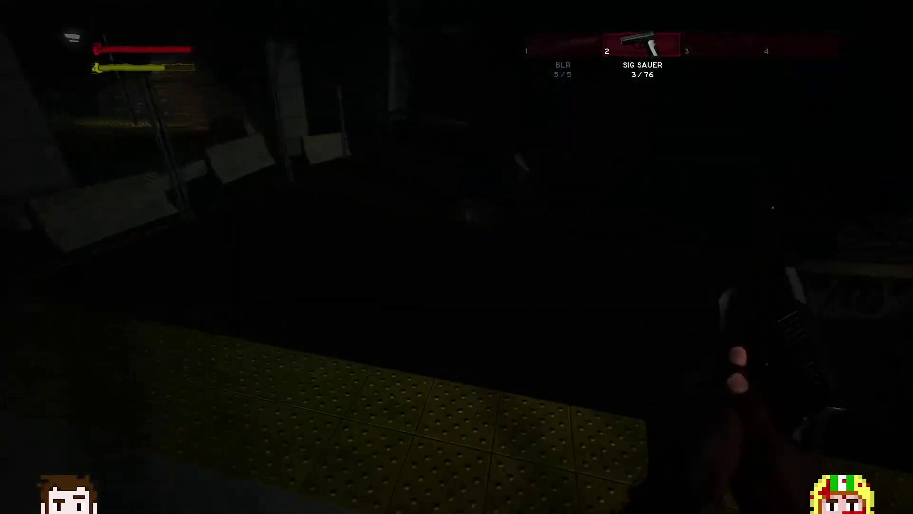
key(w)
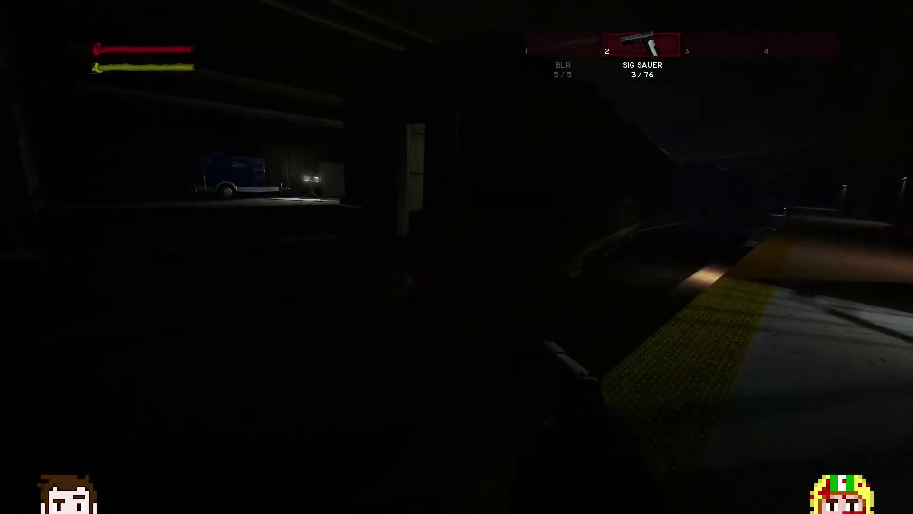
key(w)
key(w)
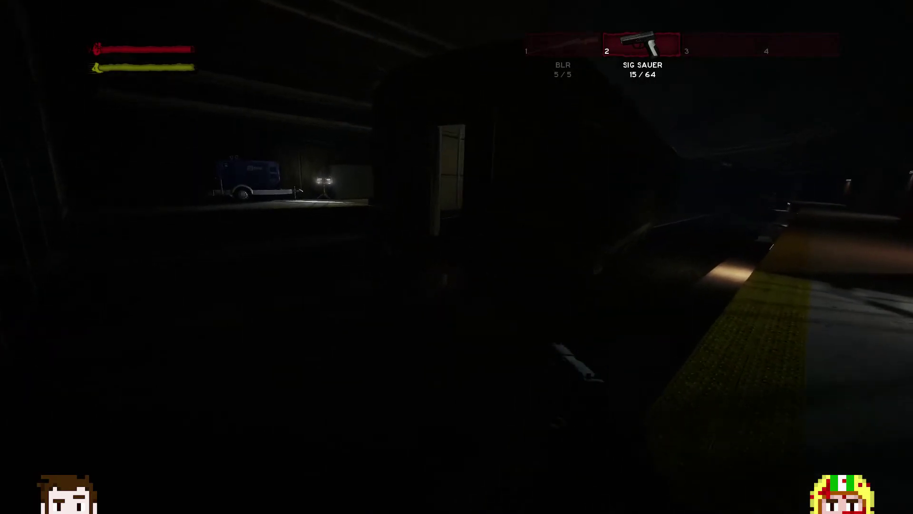
key(w)
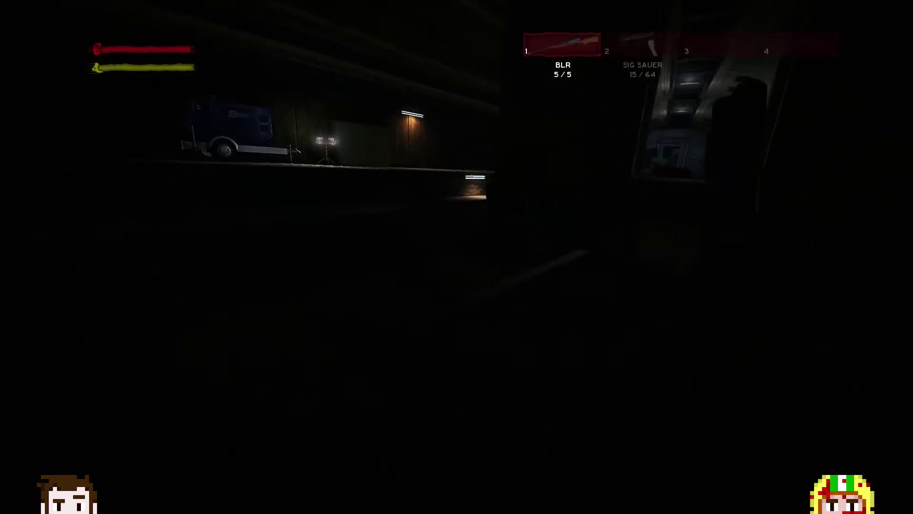
key(w)
key(w)
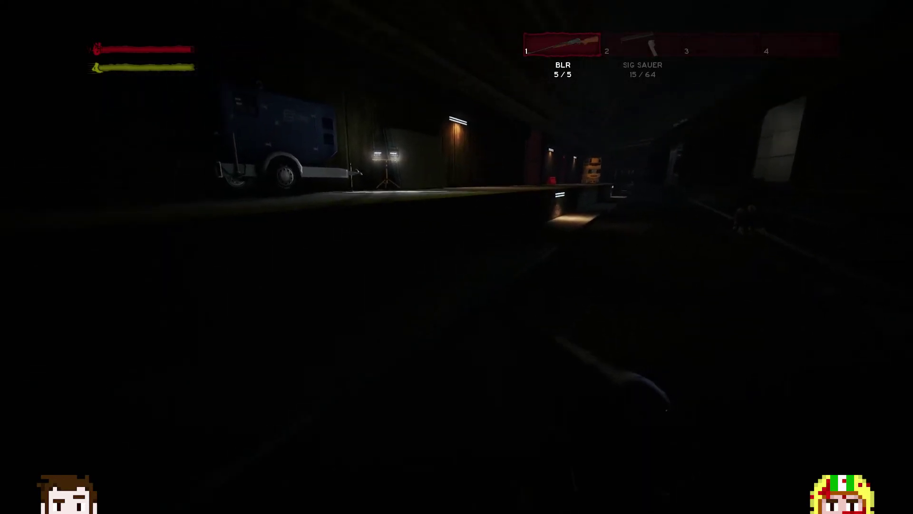
key(w)
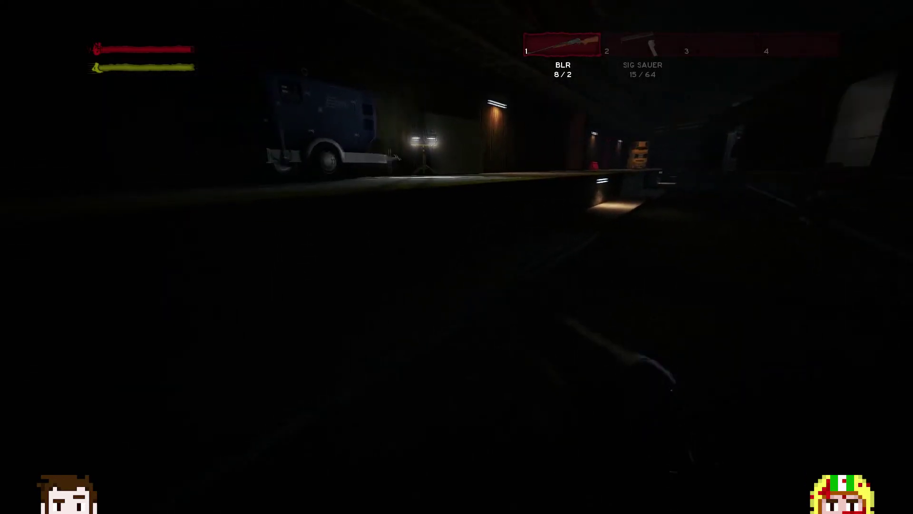
key(w)
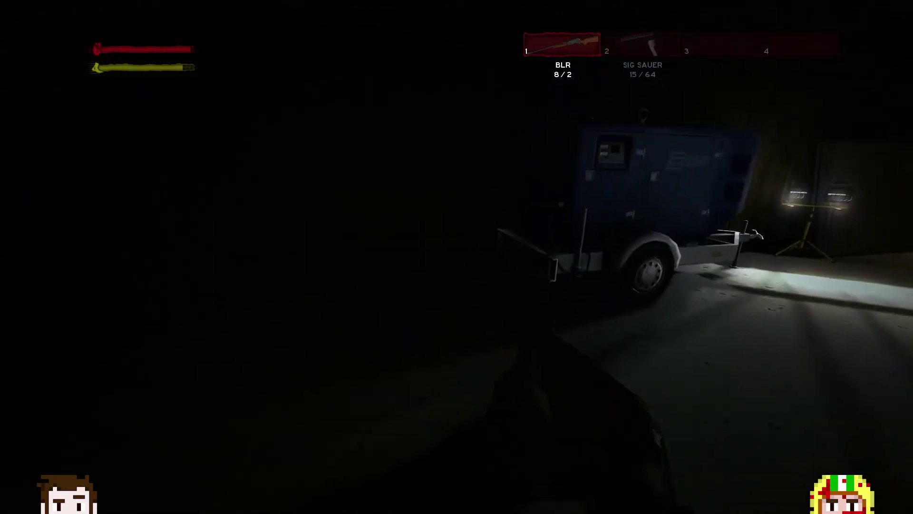
key(w)
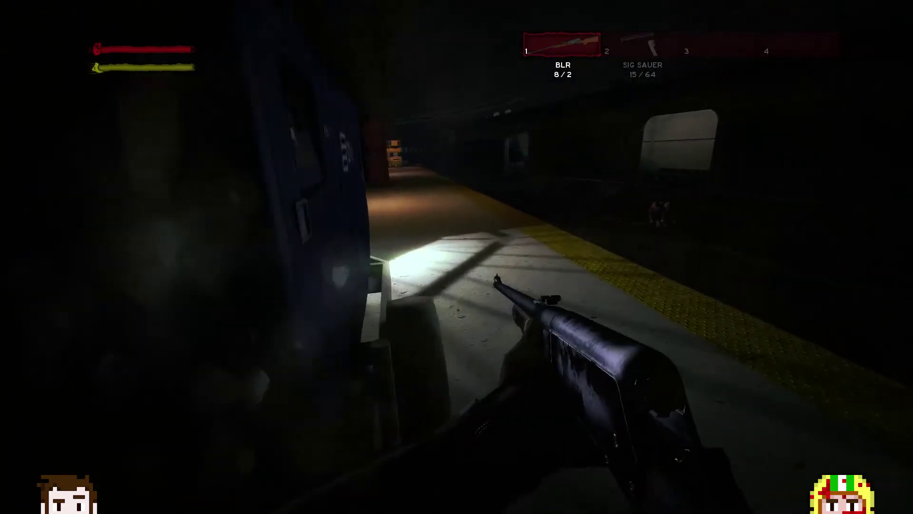
key(w)
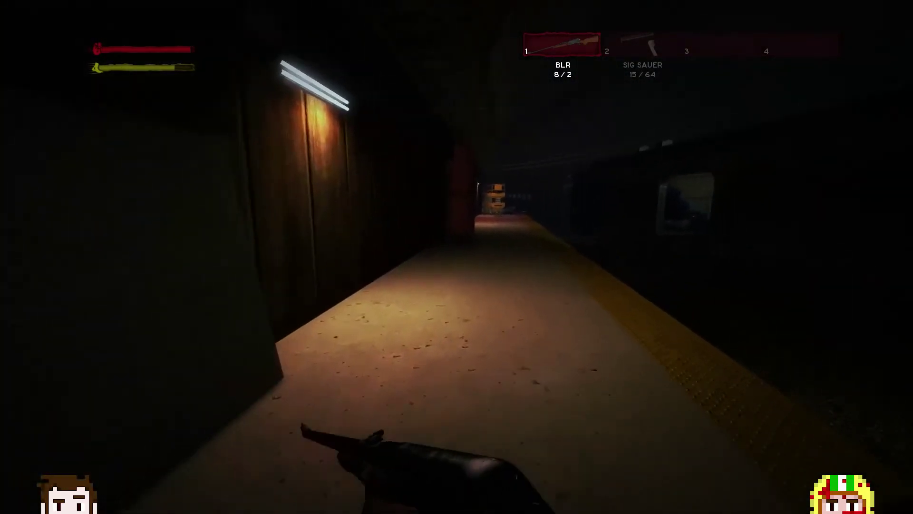
key(w)
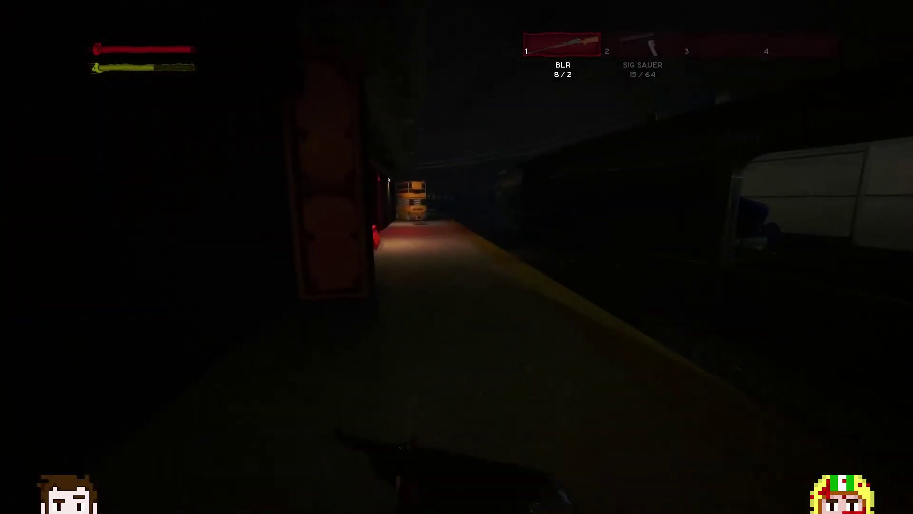
key(w)
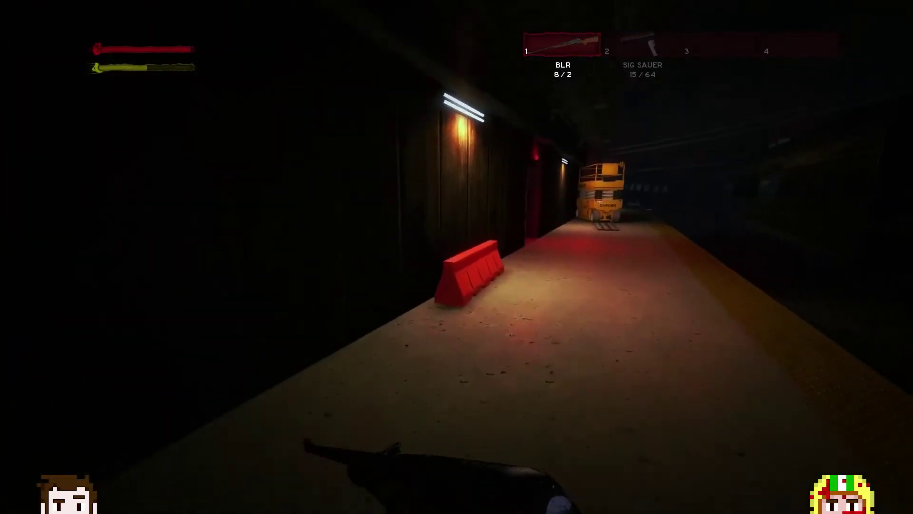
key(w)
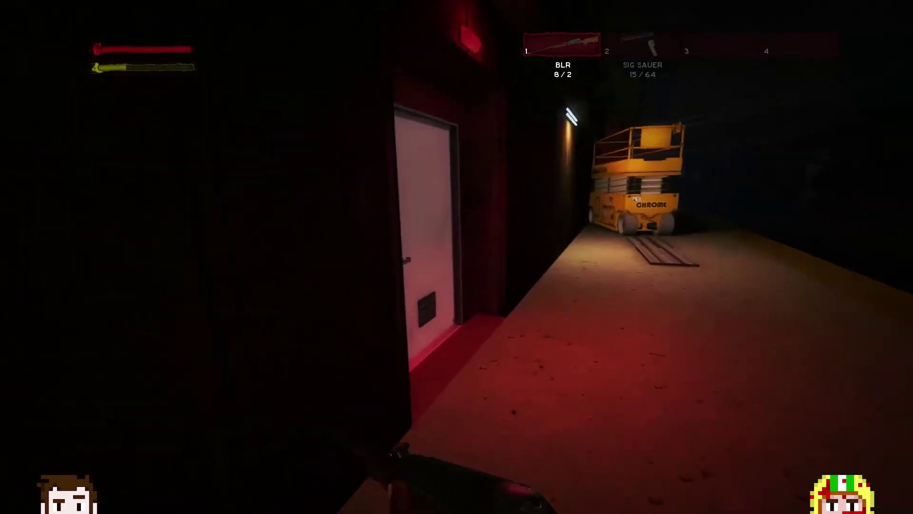
key(e)
key(w)
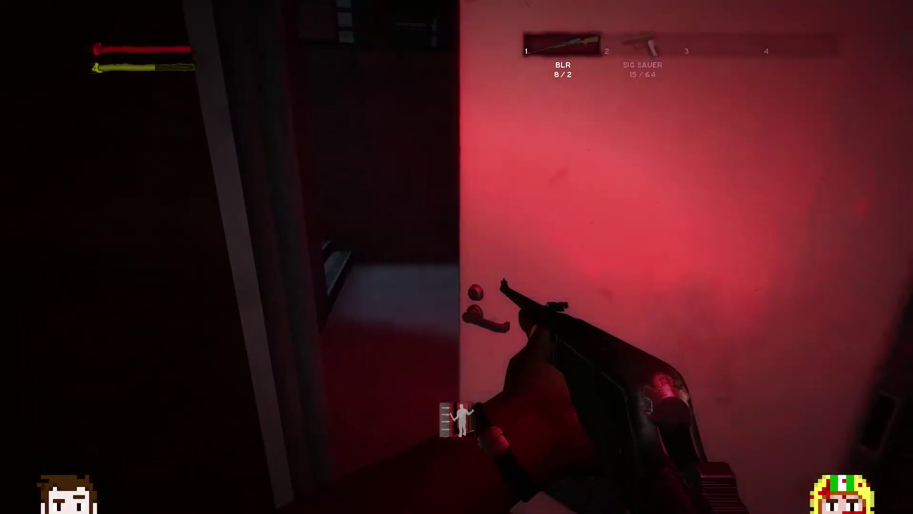
key(w)
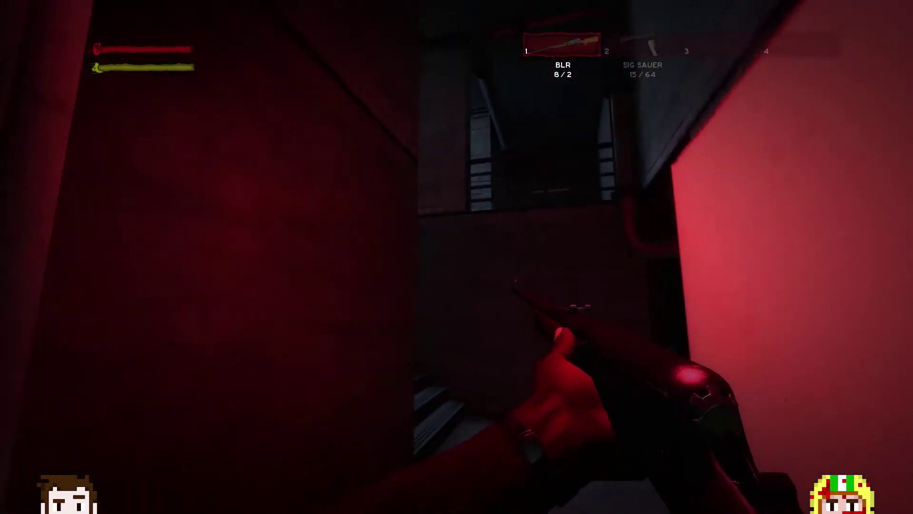
key(w)
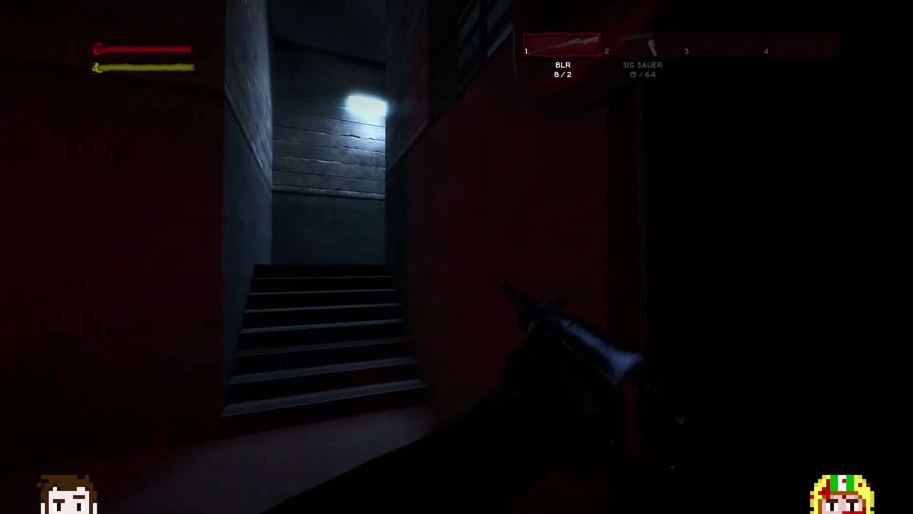
key(2)
key(w)
key(w)
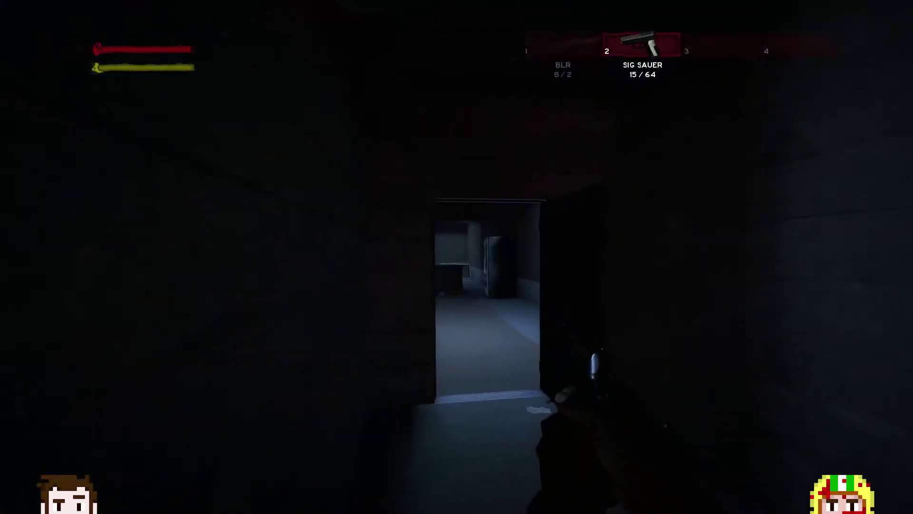
drag(457, 257, 400, 264)
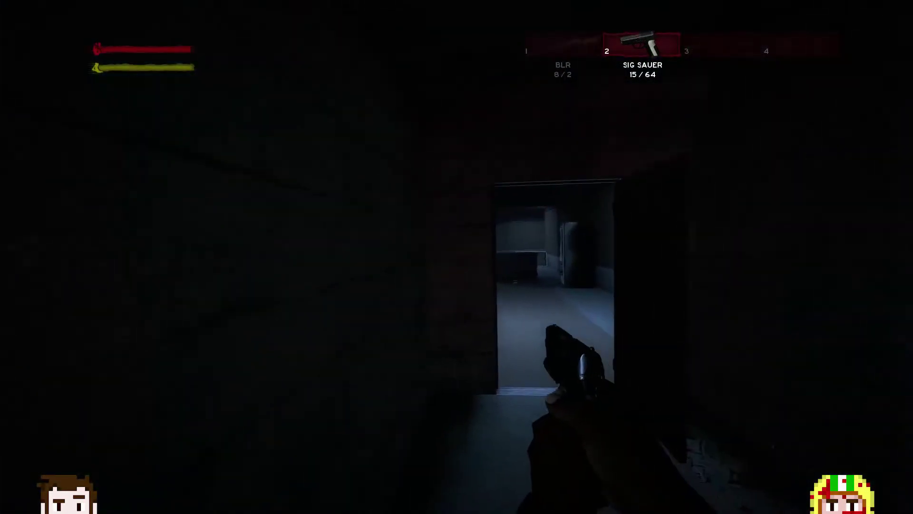
key(w)
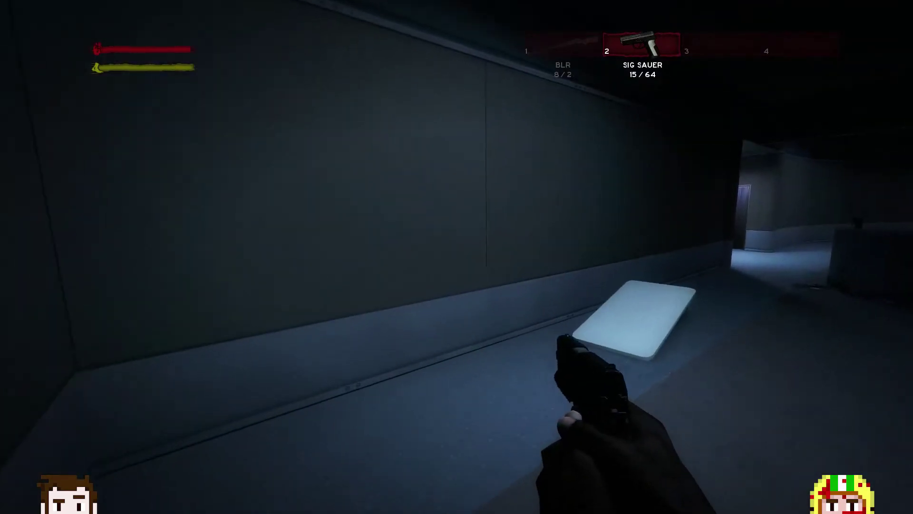
key(w)
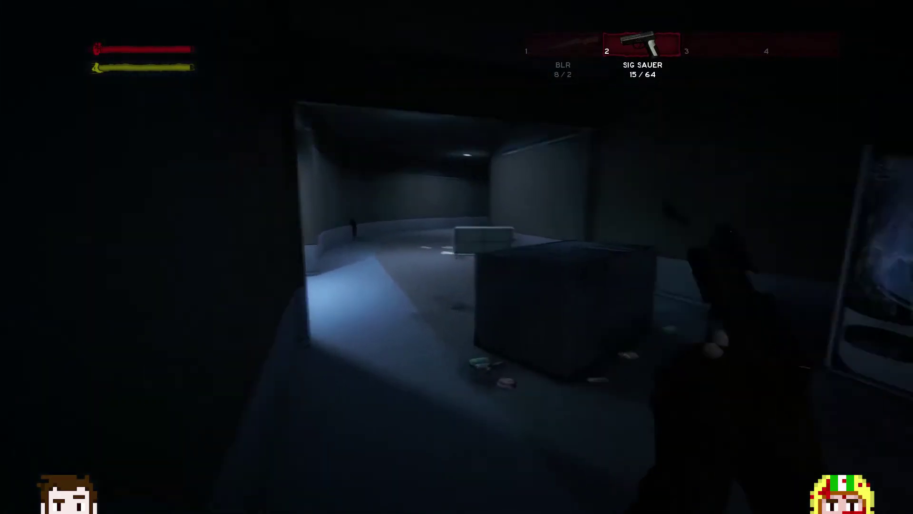
key(w)
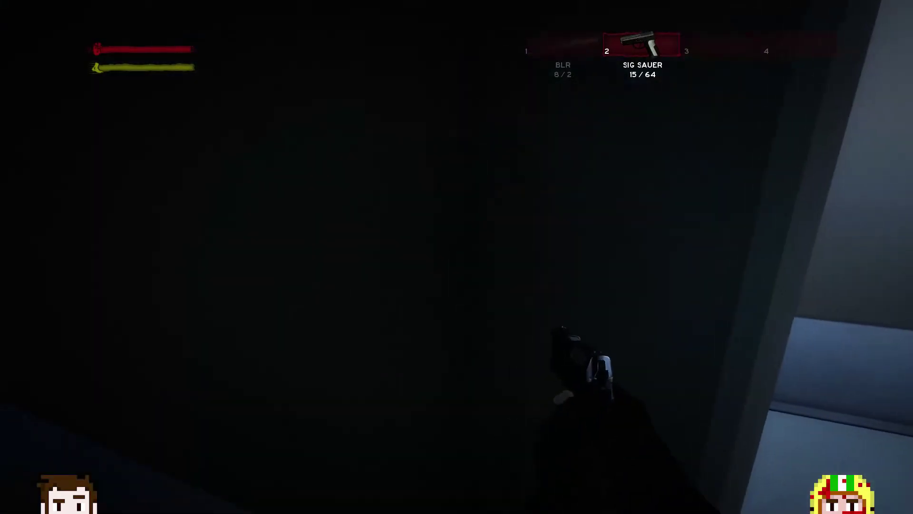
key(w)
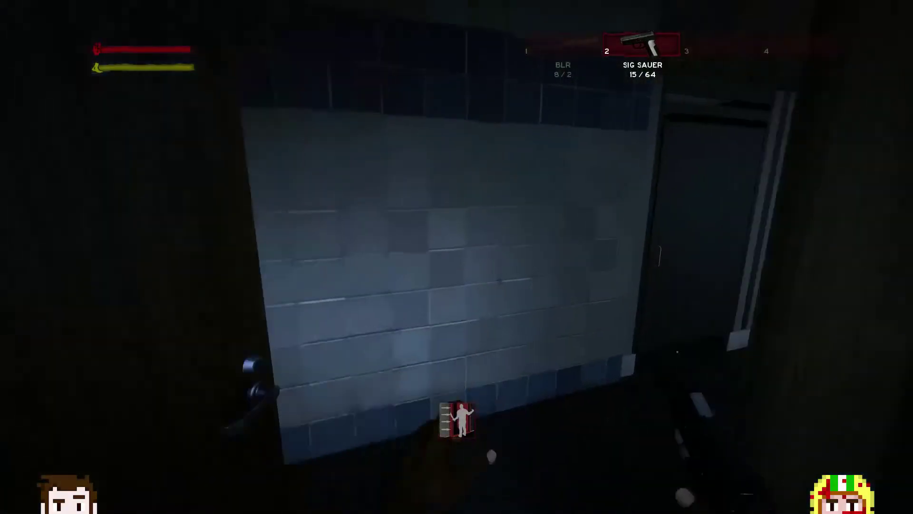
key(w)
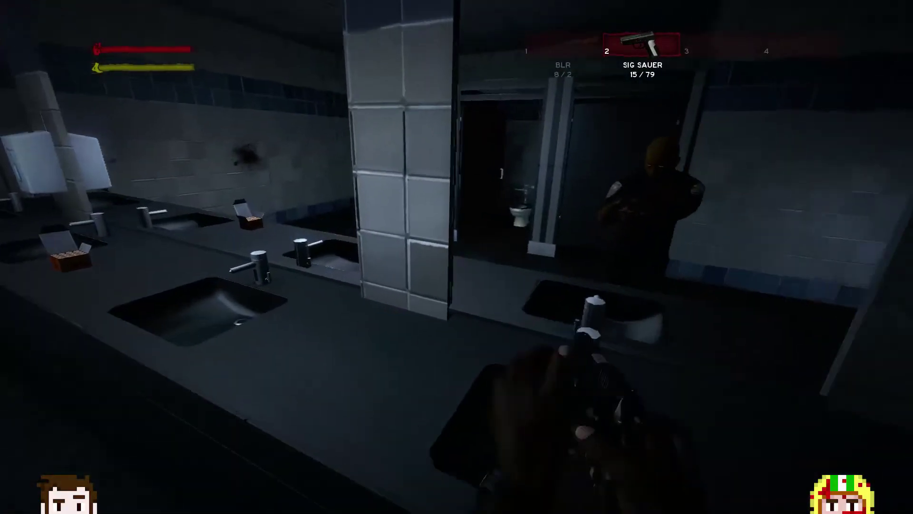
key(w)
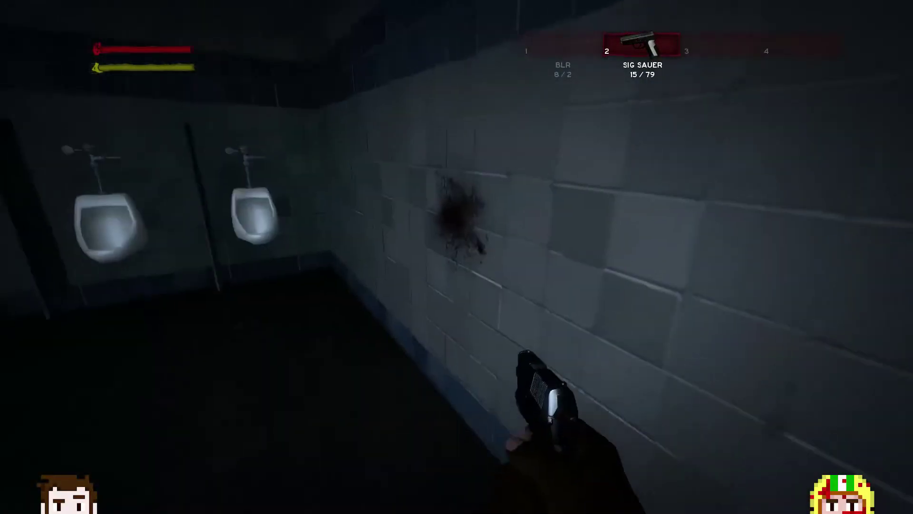
key(w)
key(w)
key(e)
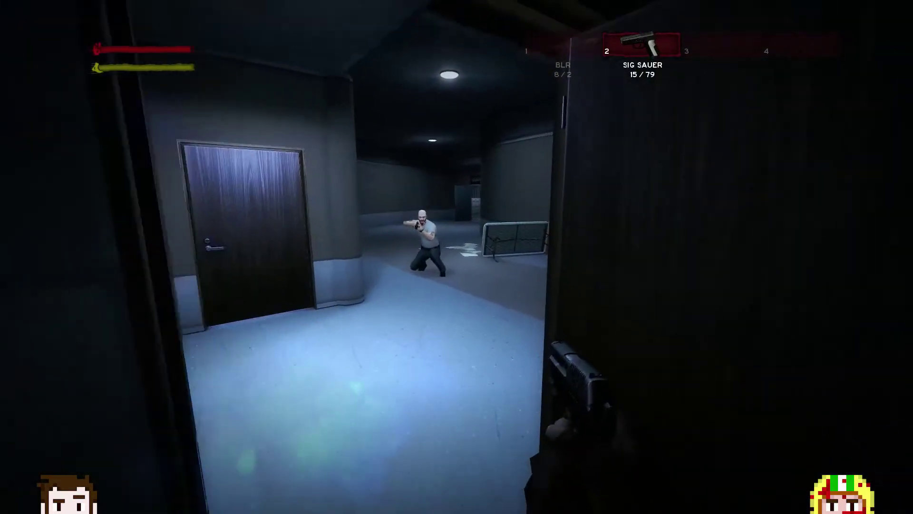
click(457, 257)
click(457, 258)
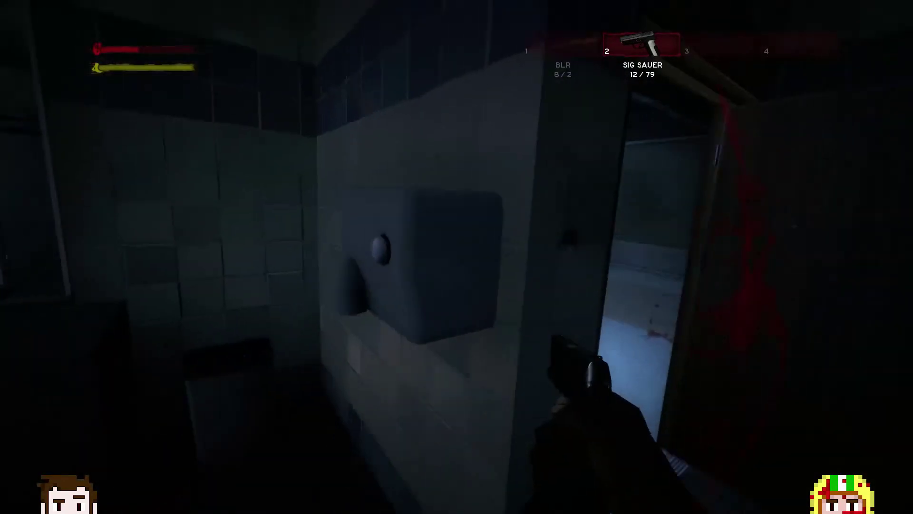
key(1)
key(s)
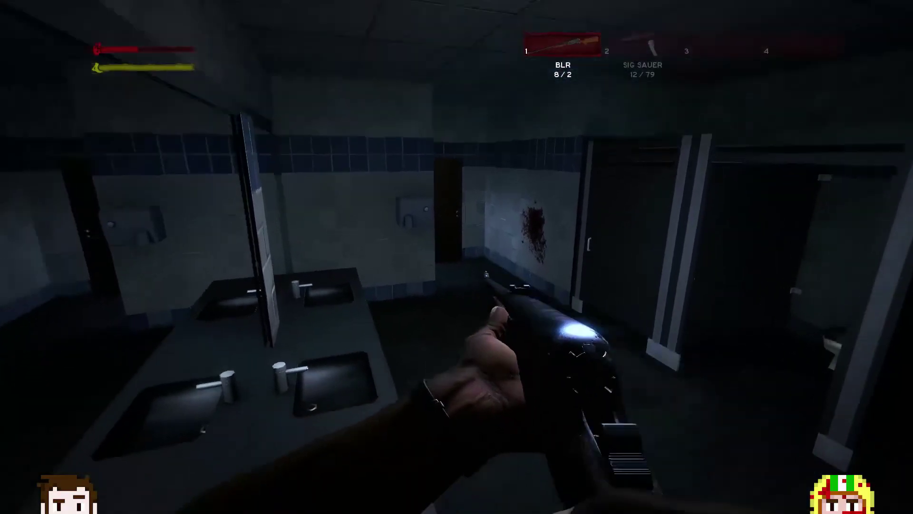
right_click(457, 256)
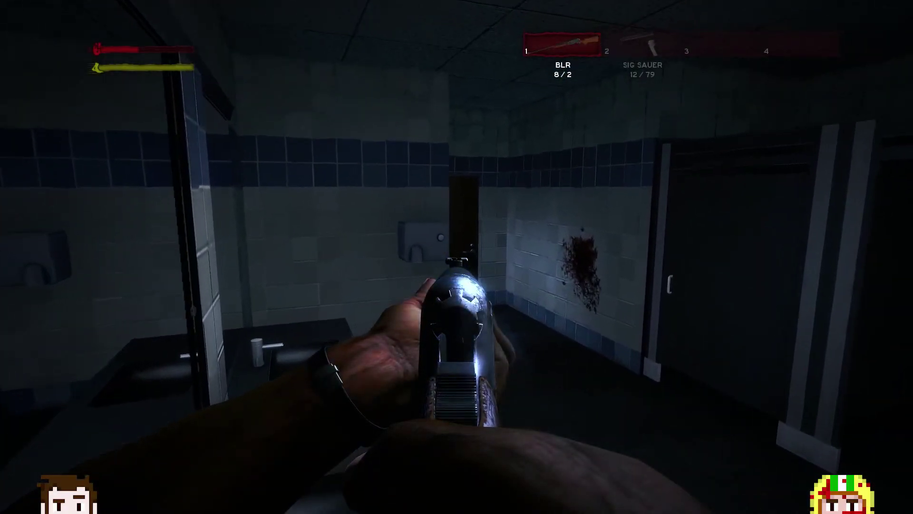
key(w)
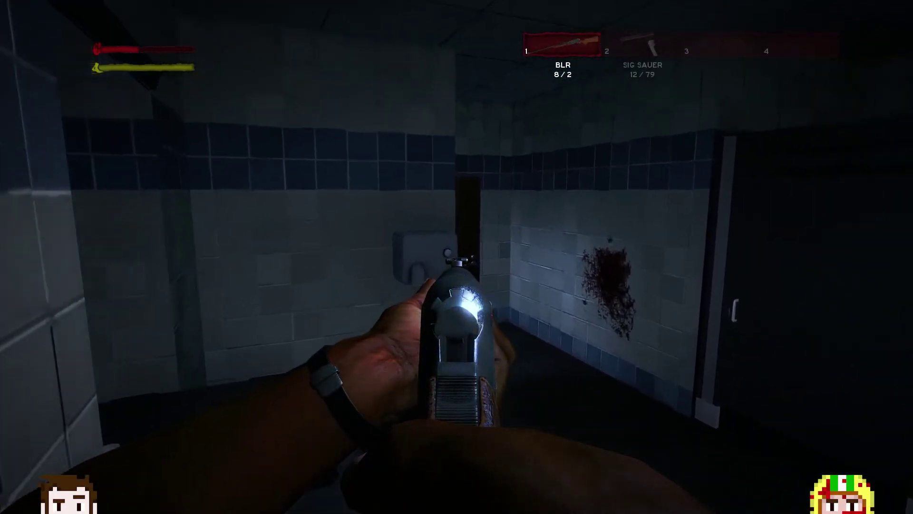
key(w)
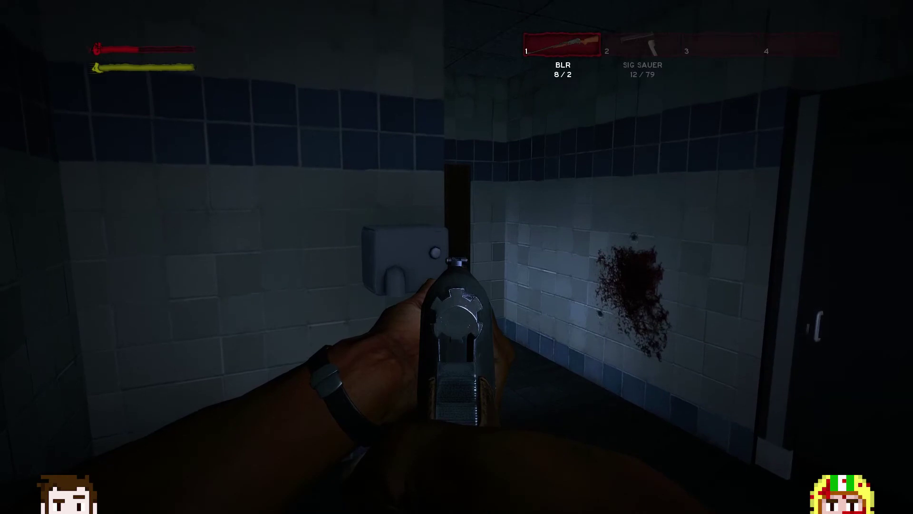
click(457, 258)
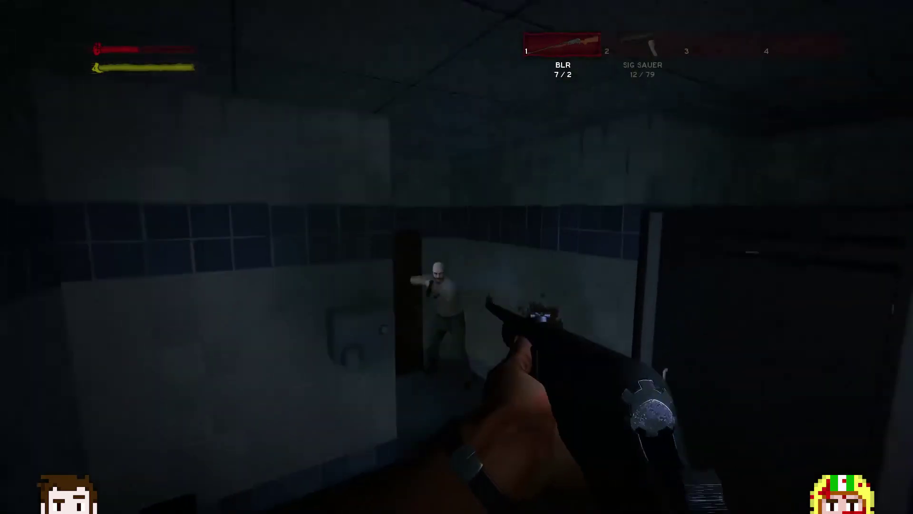
click(456, 256)
click(457, 257)
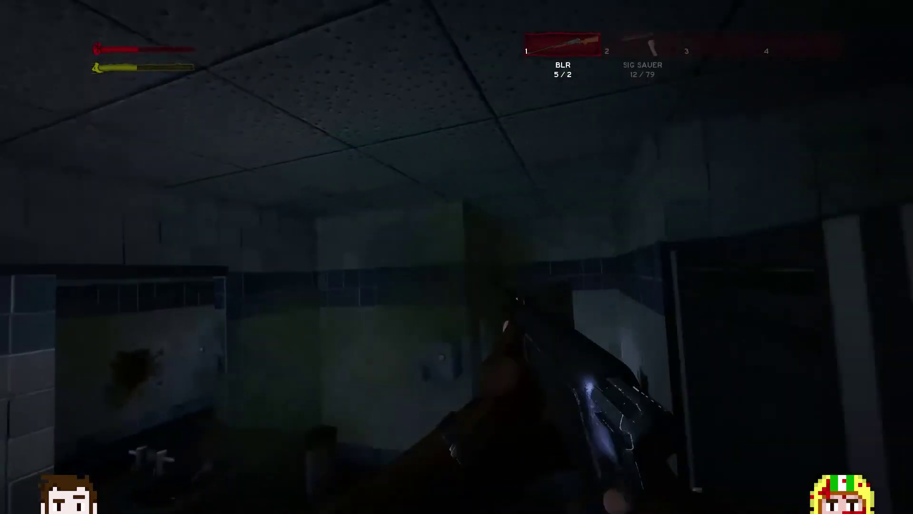
key(2)
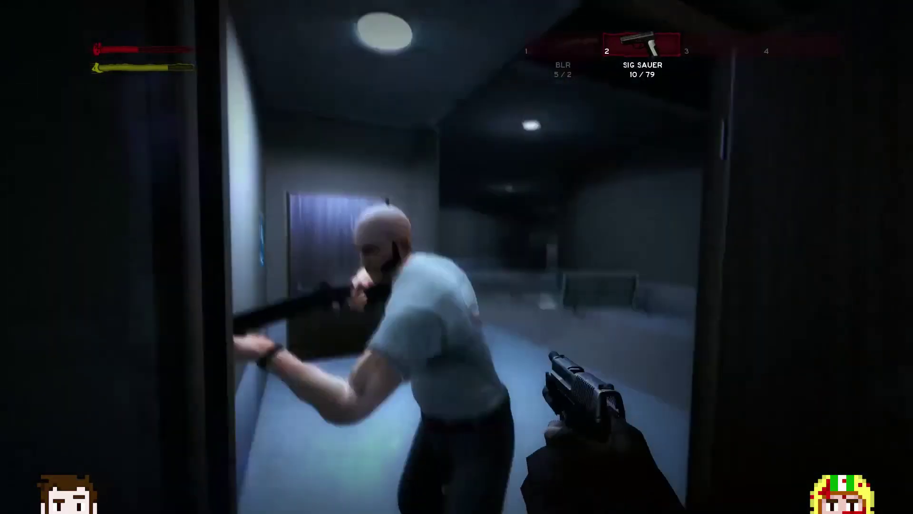
click(457, 257)
click(457, 257)
click(457, 257)
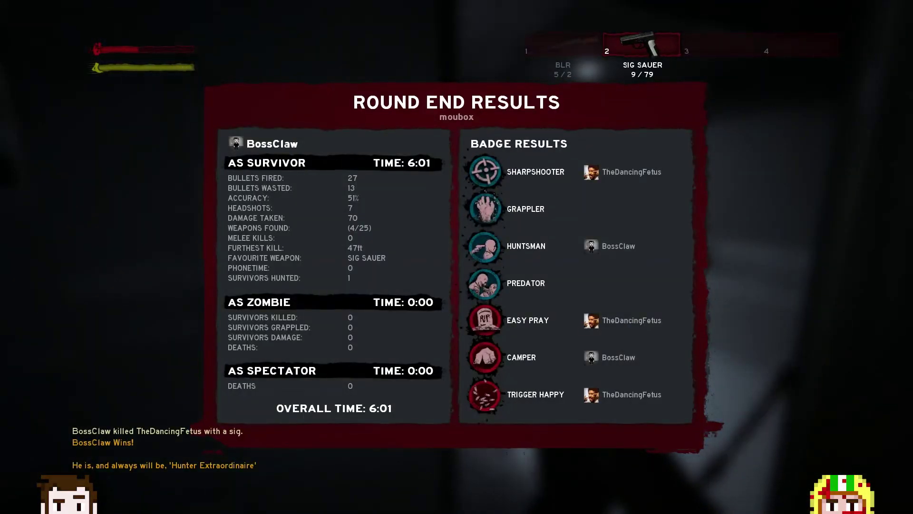